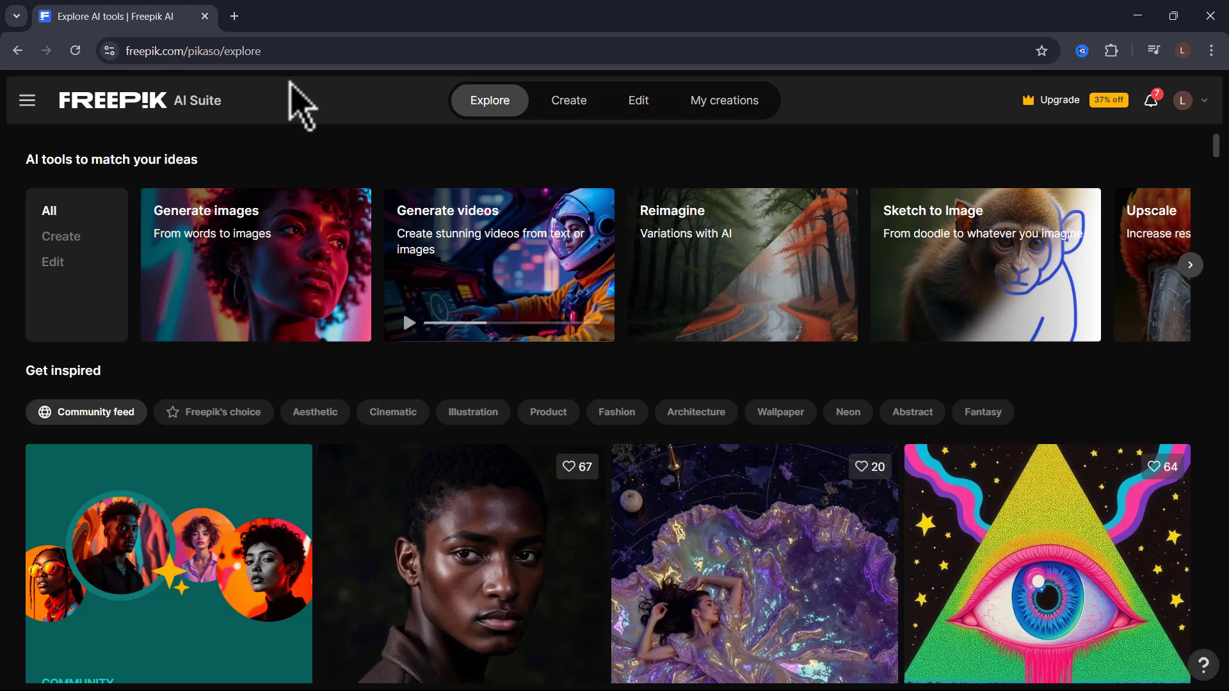
Return to the Freepik Explore page and advance the AI tools carousel until Upscale, Expand, Retouch and Background show
left_click(176, 49)
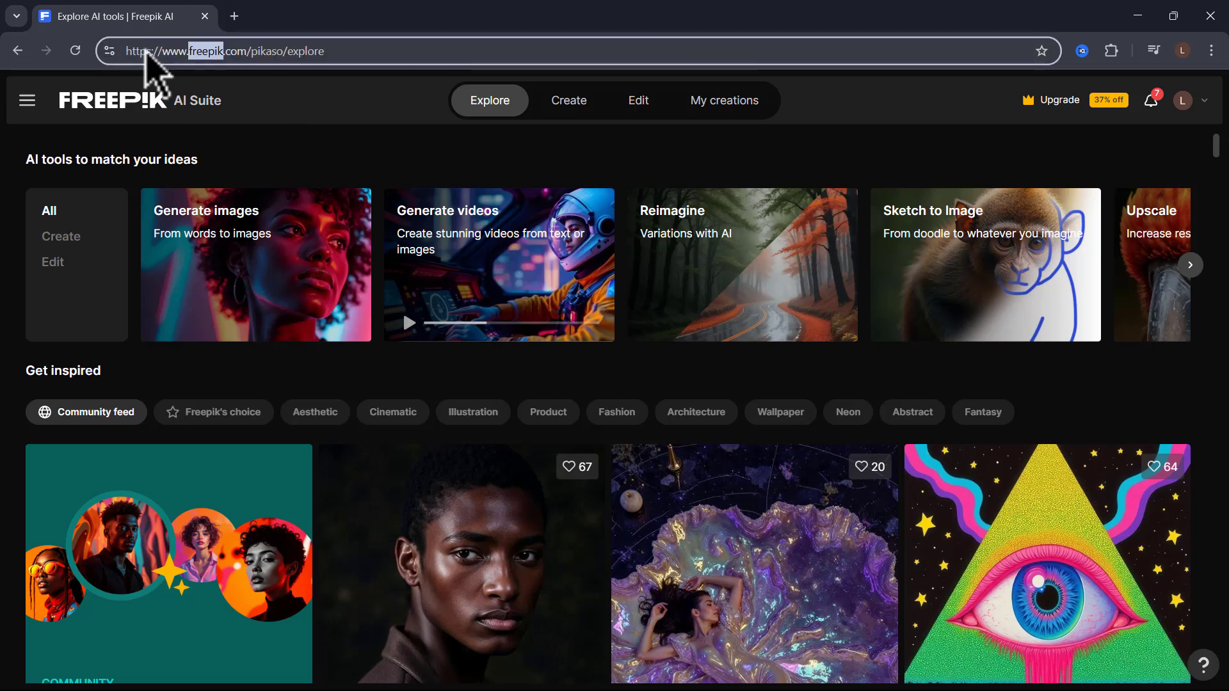
left_click(260, 126)
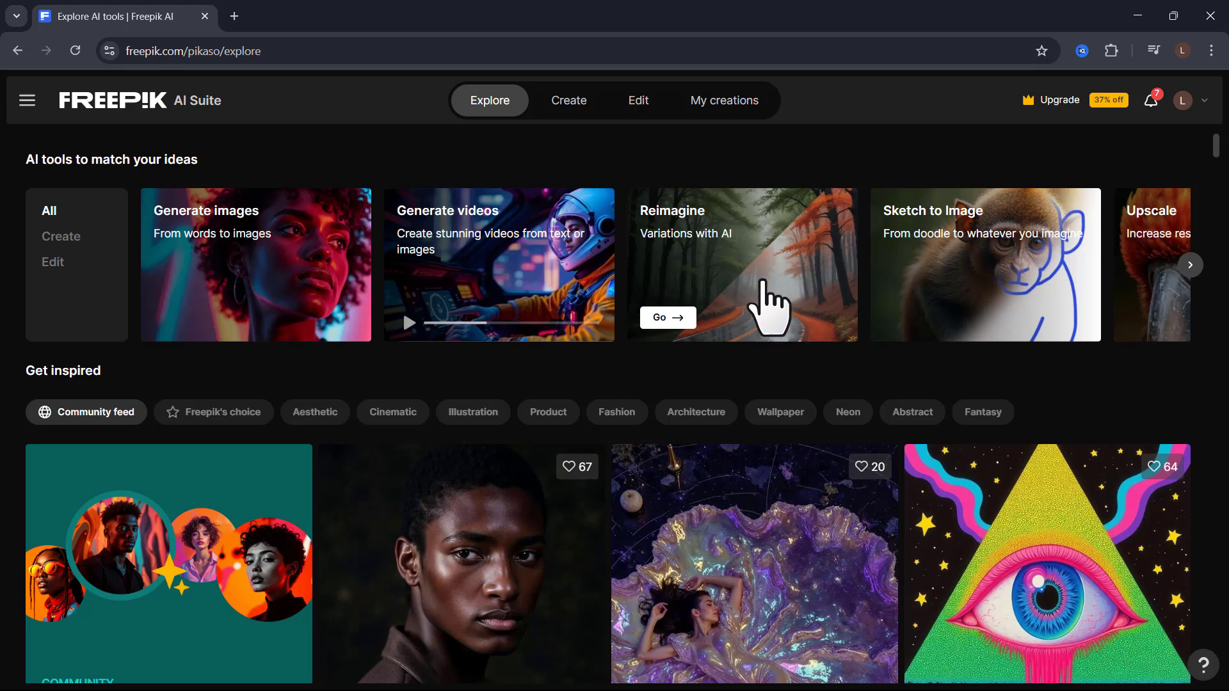
left_click(1190, 265)
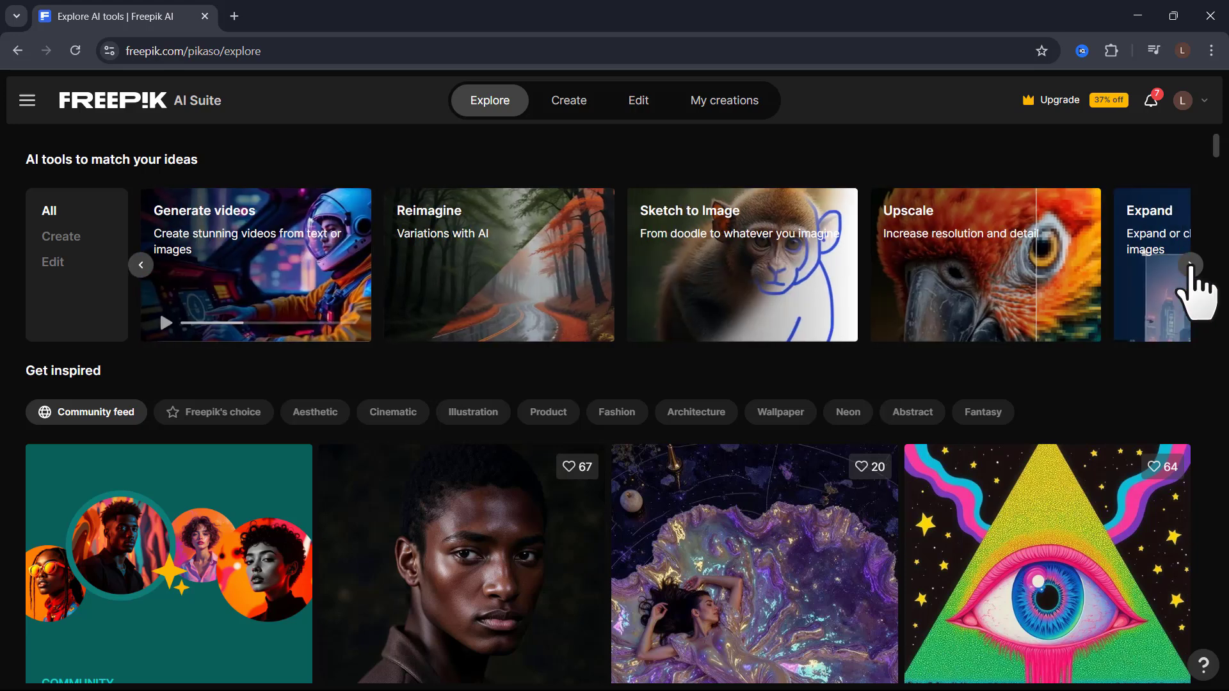
left_click(1189, 265)
left_click(1190, 265)
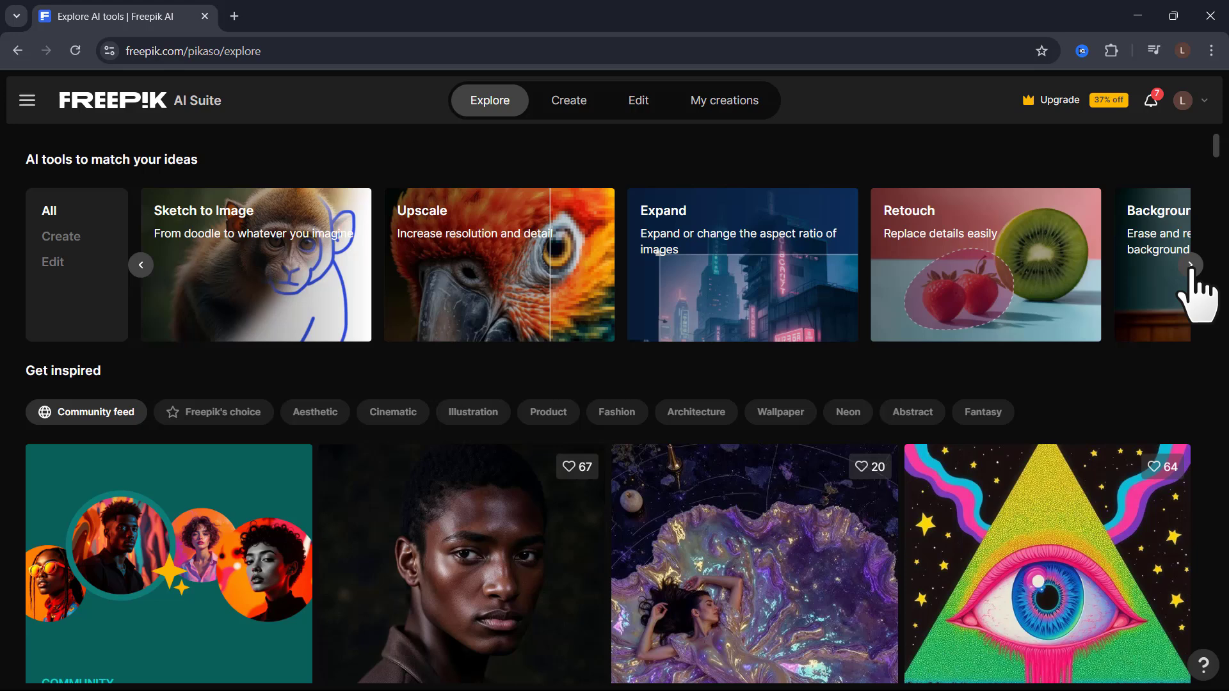
left_click(1190, 265)
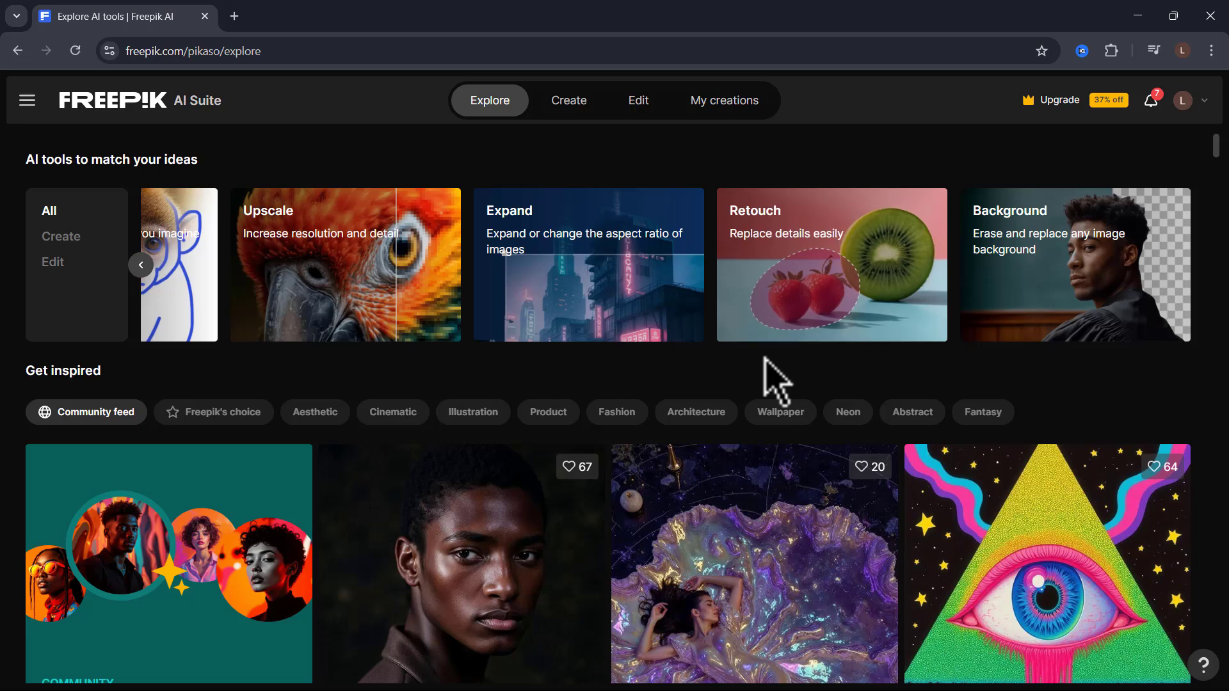
Open the video generator in Custom mode and choose Google Veo 2 as the model
left_click(569, 106)
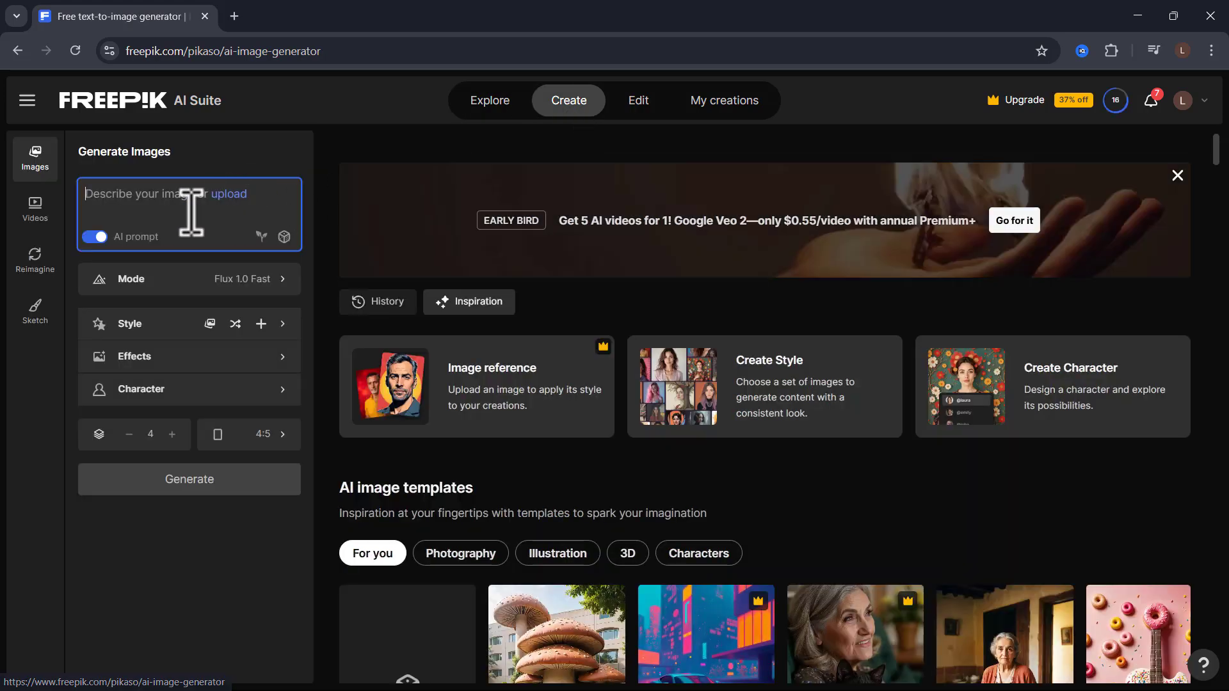
left_click(37, 214)
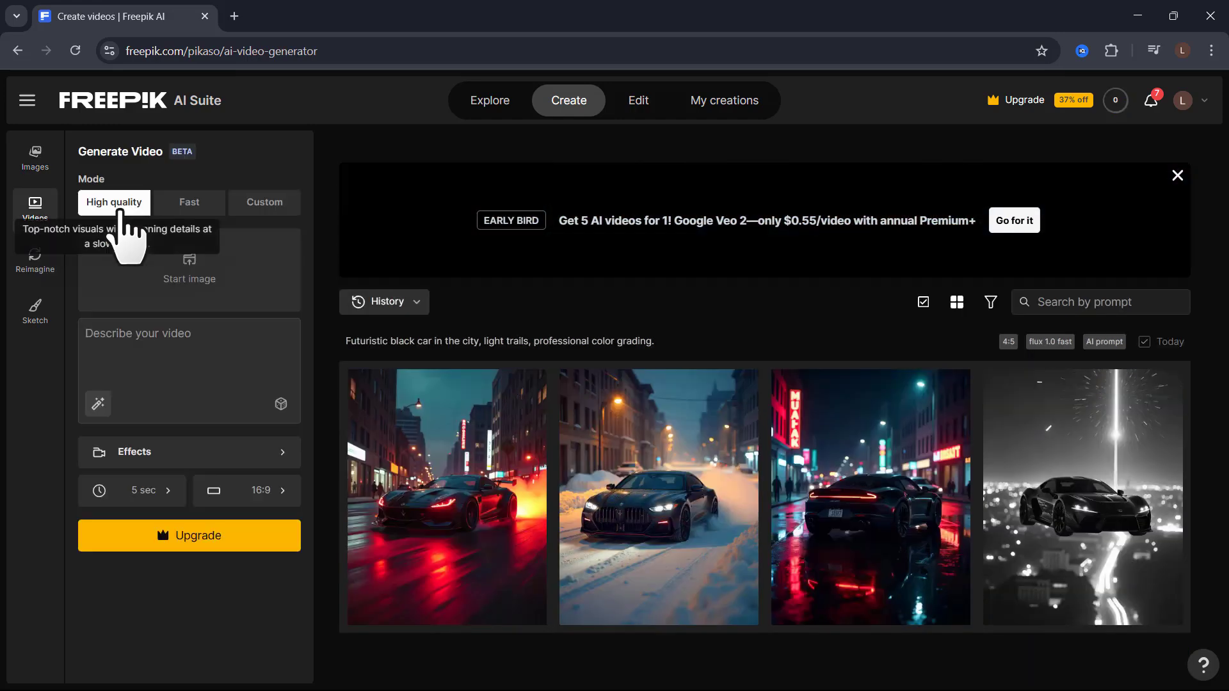
left_click(268, 204)
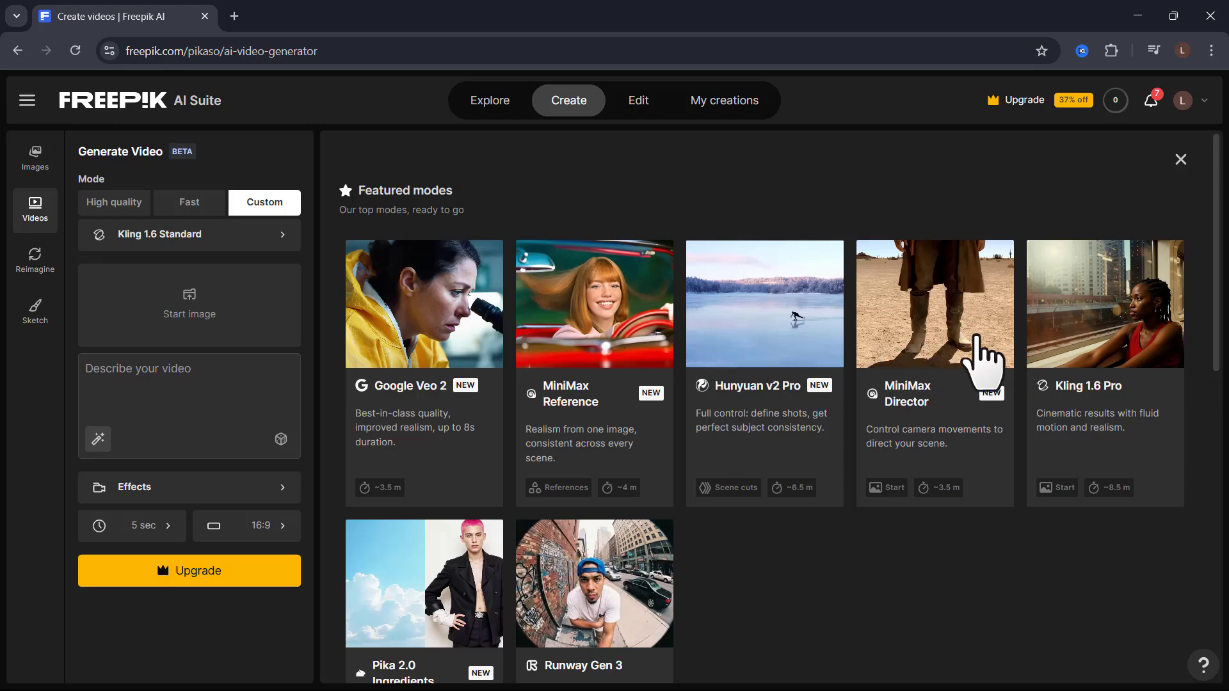
scroll(1070, 309, "down", 1)
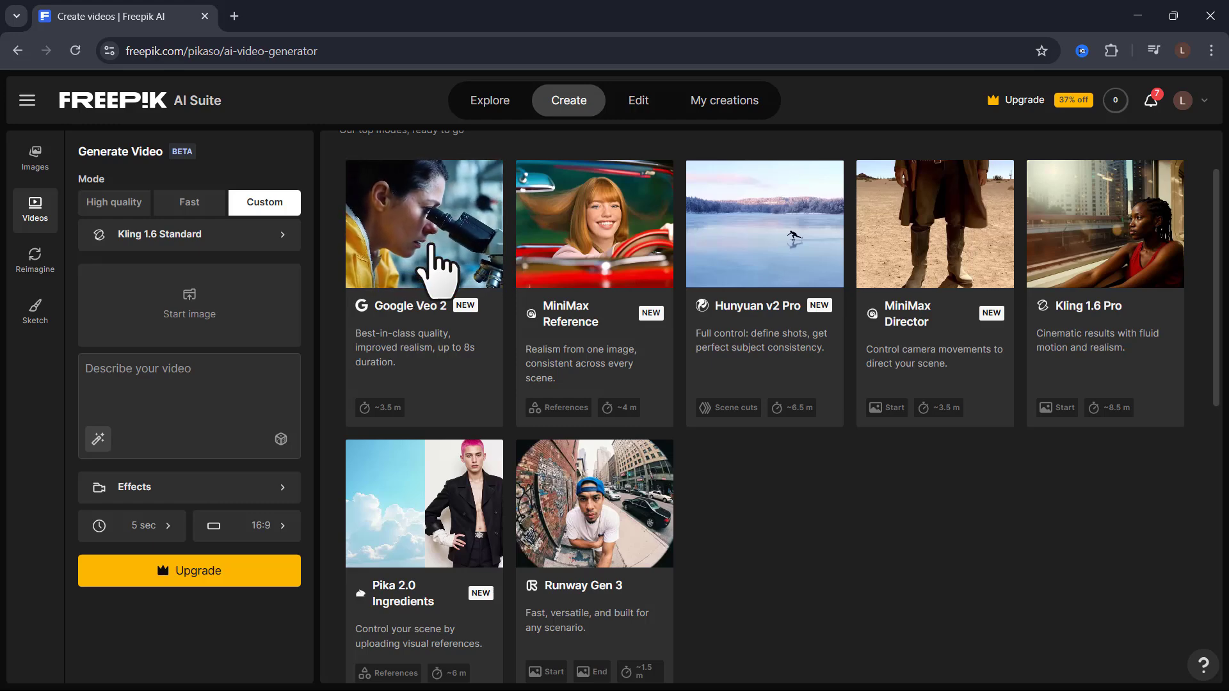
left_click(437, 269)
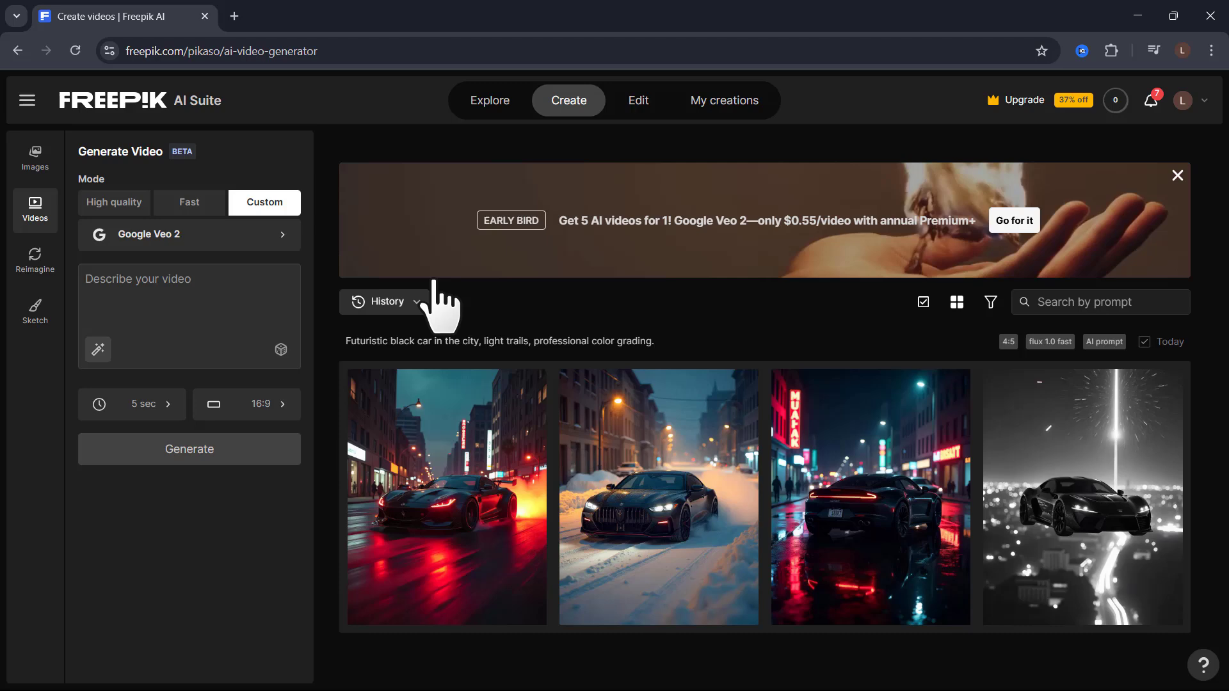
Set the video duration to 8 seconds and keep the 16:9 Widescreen aspect ratio
left_click(185, 289)
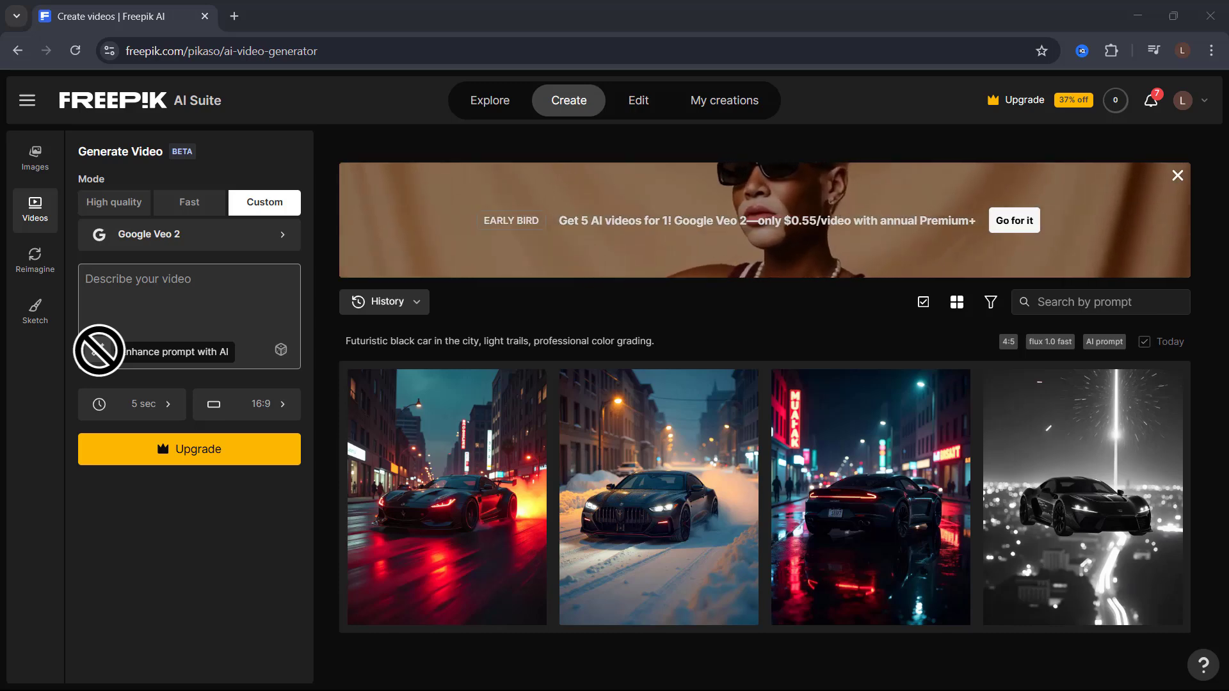
left_click(157, 410)
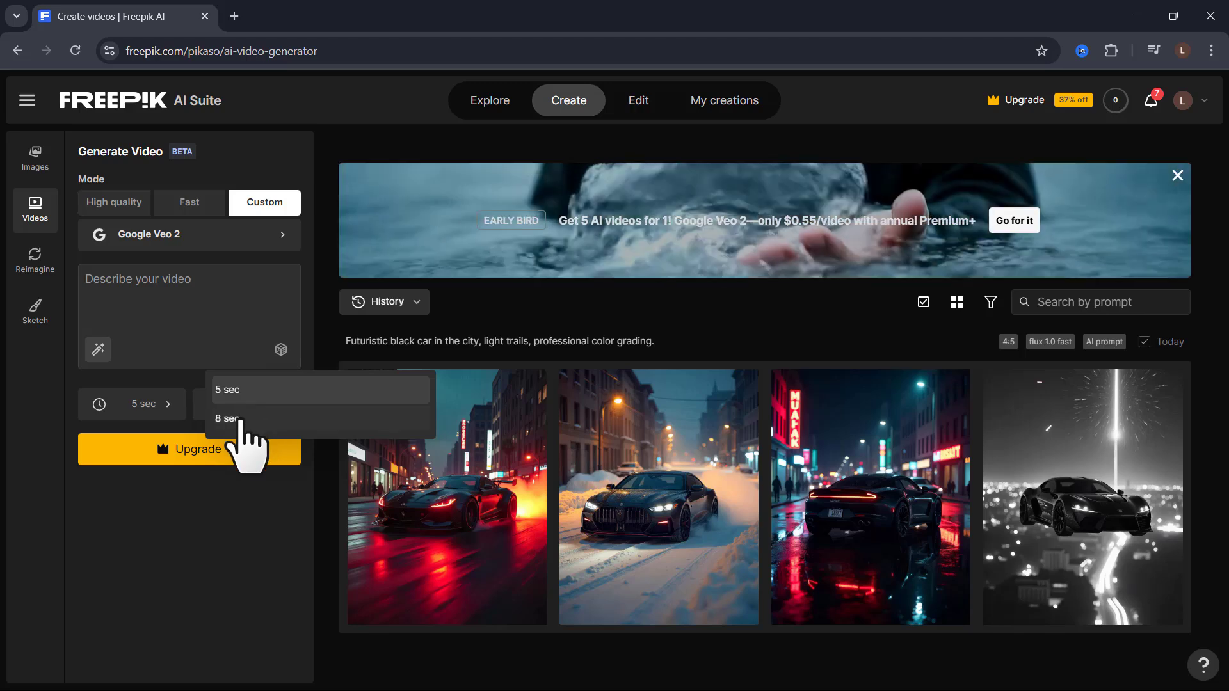
left_click(257, 418)
left_click(256, 412)
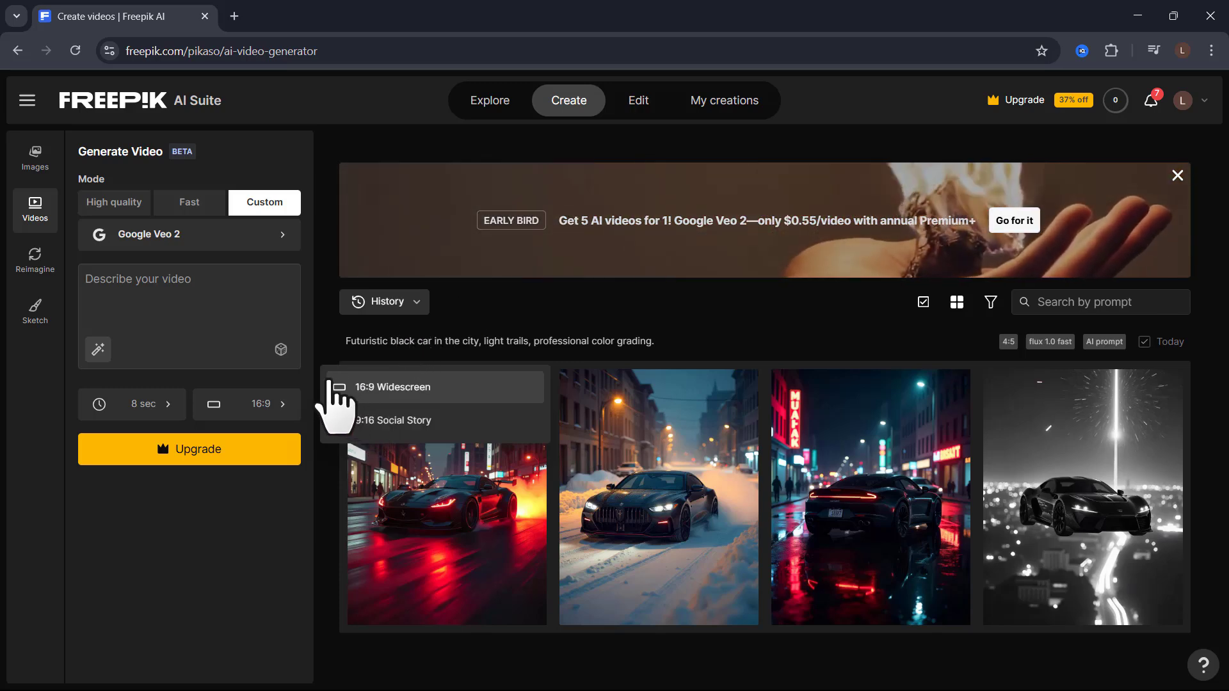
left_click(228, 301)
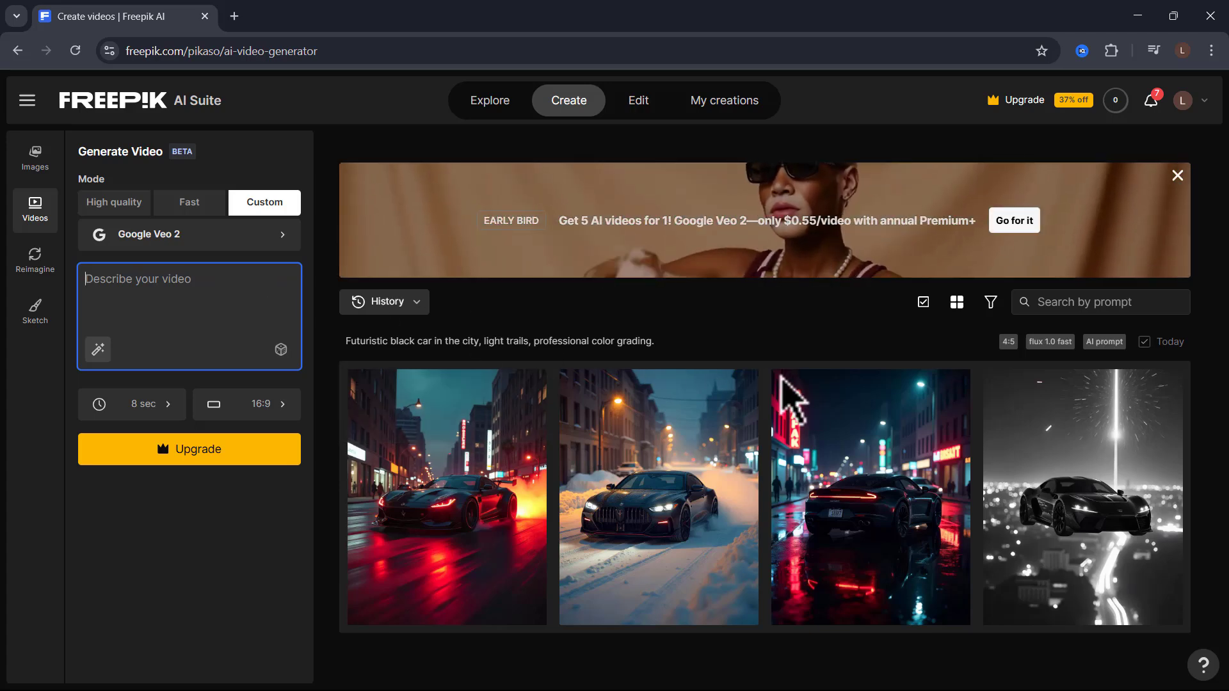
Enter 'make me a chameleon' and AI-enhance it into a detailed vibrant-chameleon video prompt, then review it
type("make me a chameleon")
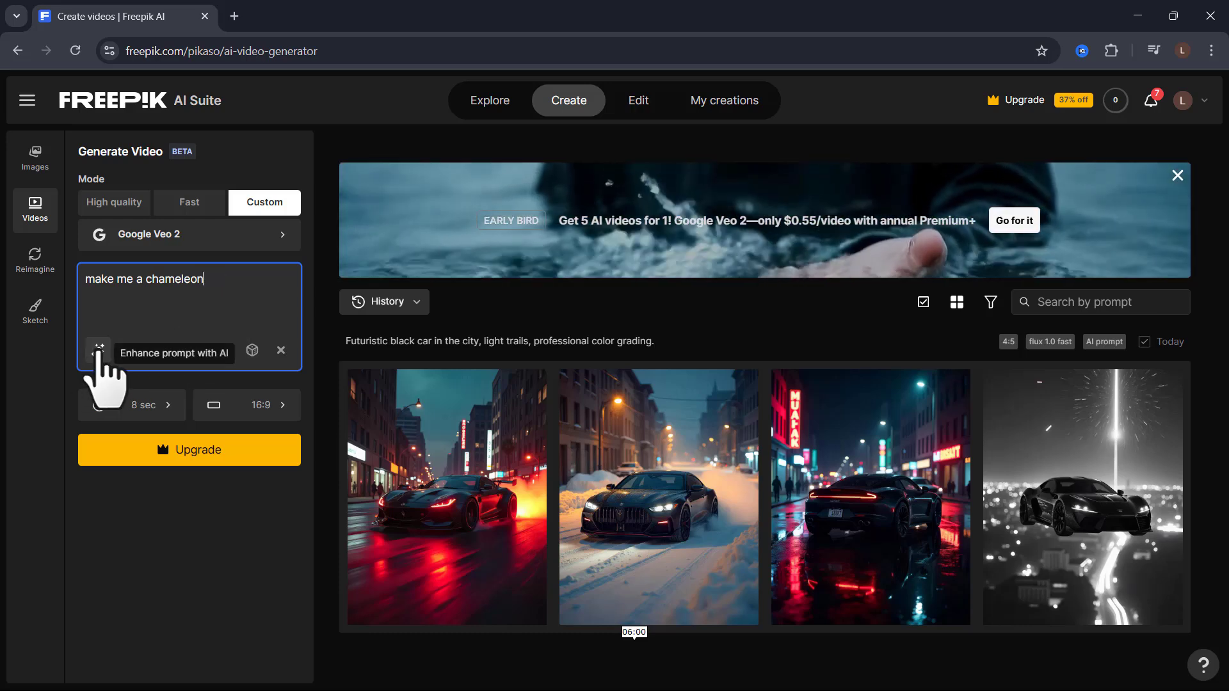
left_click(99, 352)
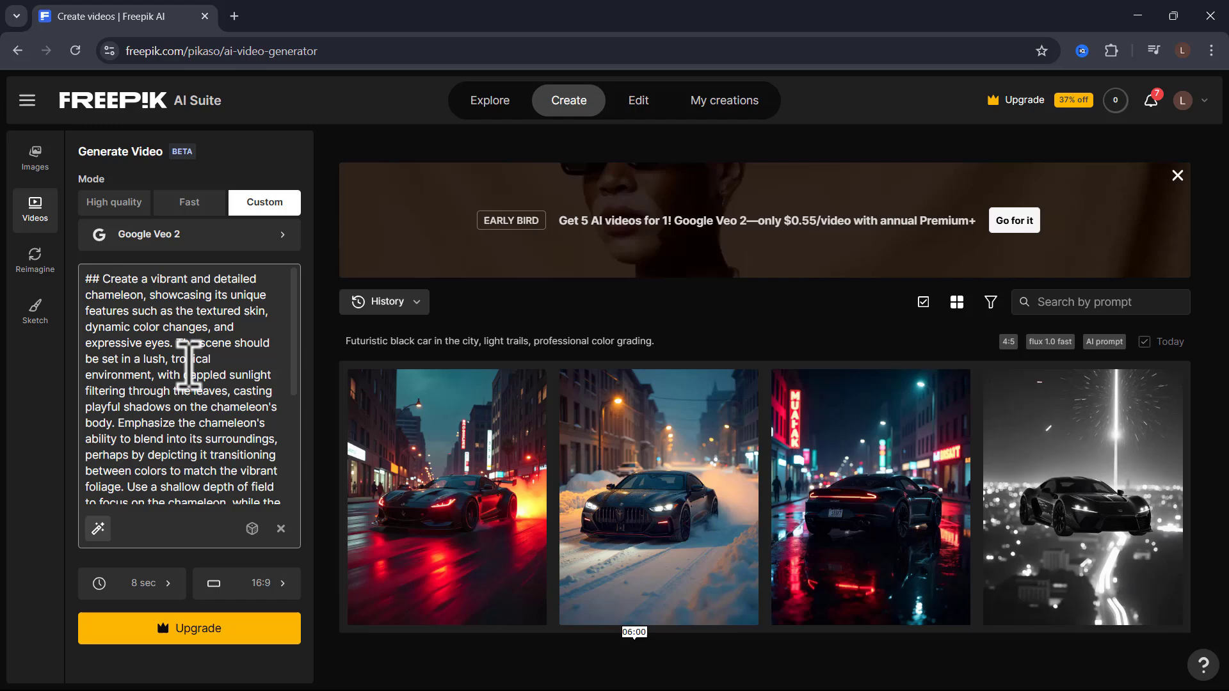
scroll(189, 365, "down", 3)
scroll(189, 365, "up", 5)
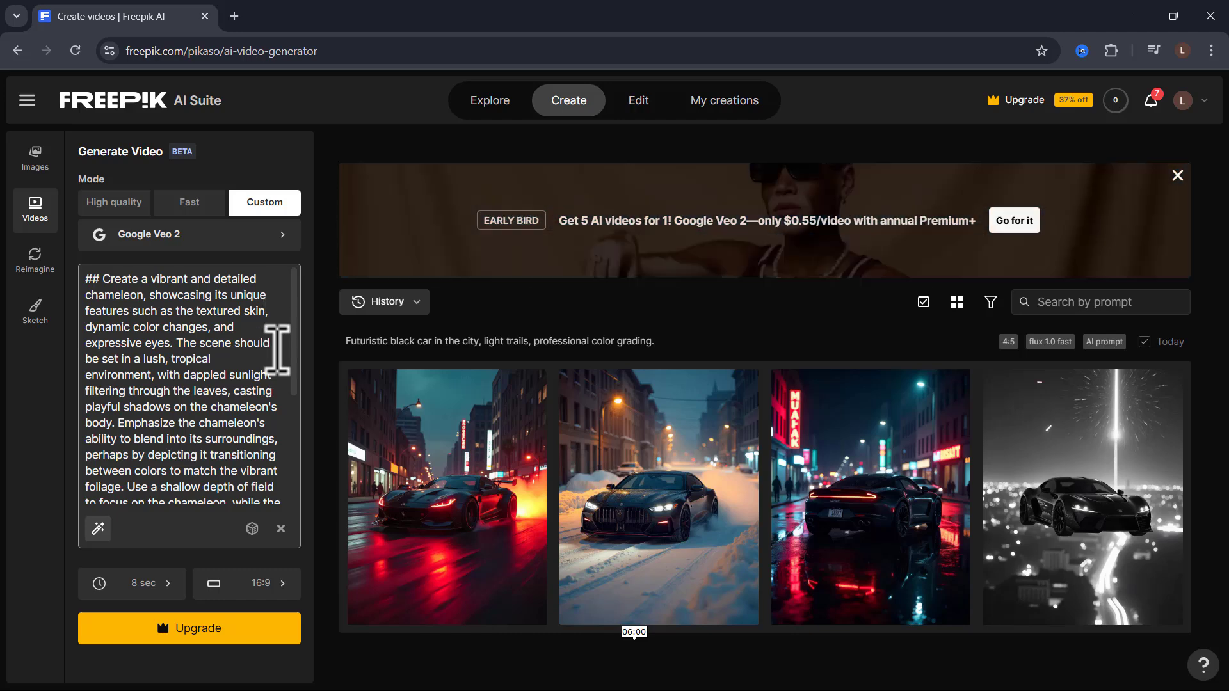
scroll(279, 351, "down", 2)
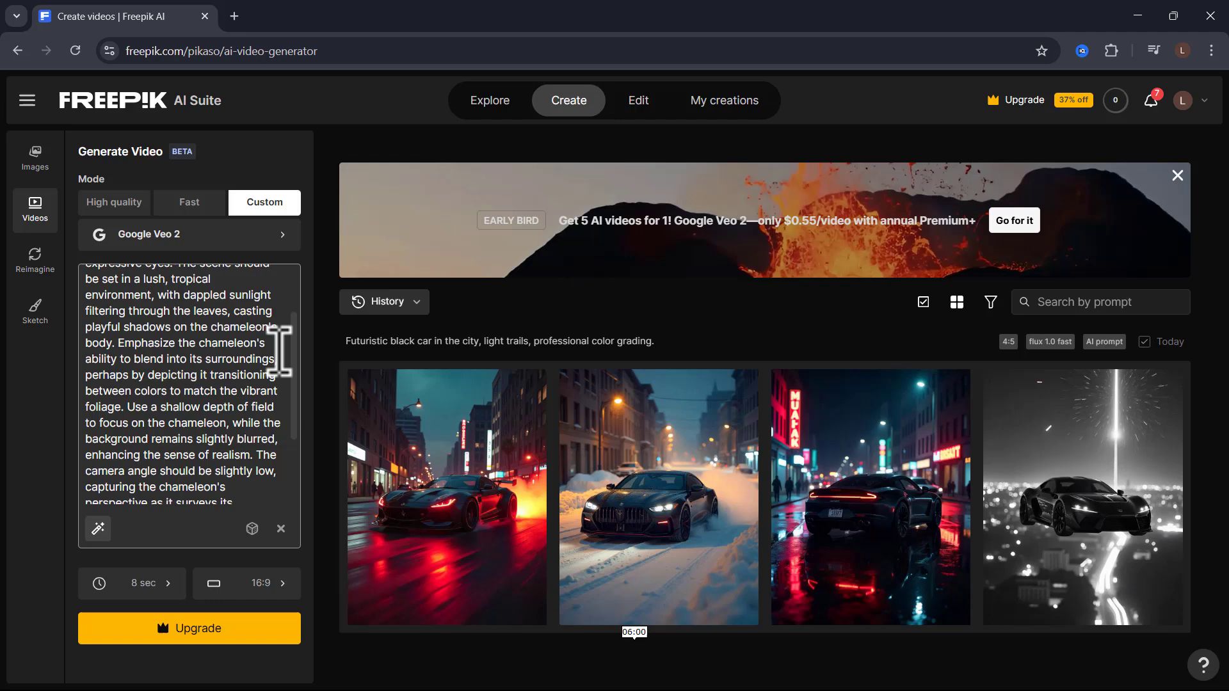
scroll(280, 351, "down", 1)
scroll(256, 409, "up", 3)
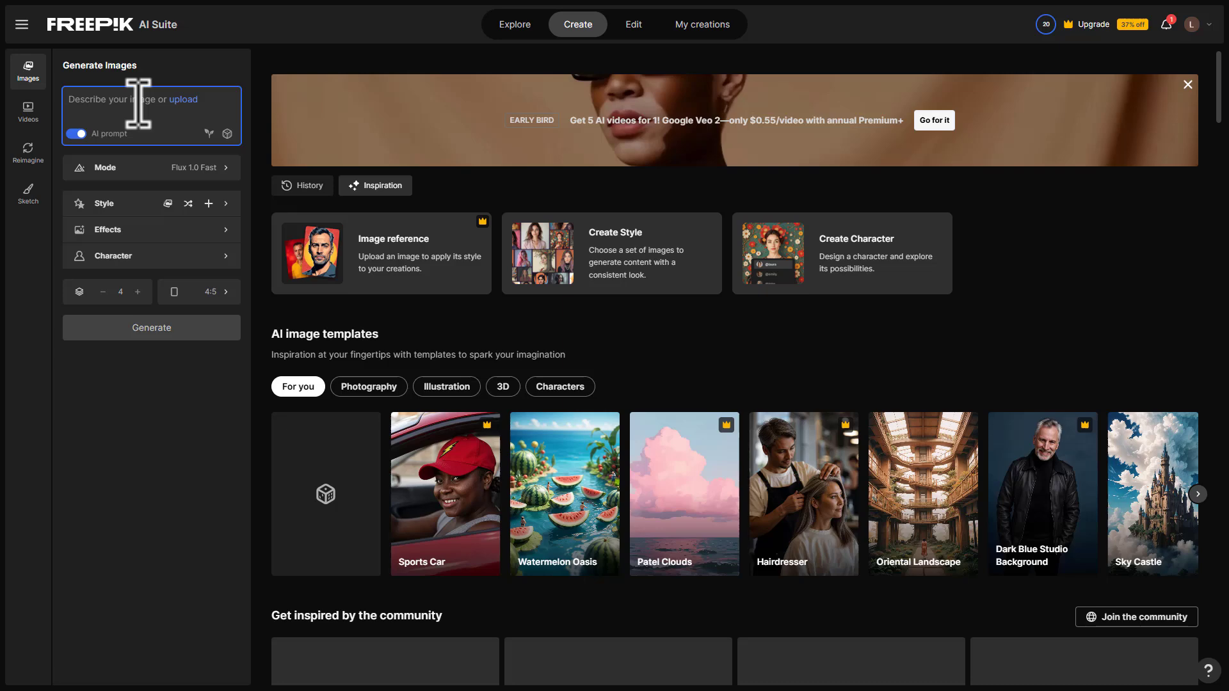
Paste the retro anime background prompt and look over the model, style, effect and character options
type("A minimalist background inspired by 1980s Japanese anime for video use, symbolizing classic TV series. The scene includes a retro TV with an antenna, a few VHS cassettes, and a simple grid pattern with neon accents. stars and planets. Use a limited color palette featuring shades of yellow, warm oranges, and pastel tones. The style should be clean and uncluttered, evoking the nostalgic feel of classic 1980s TV series in a Japanese anime style, solid bold color background")
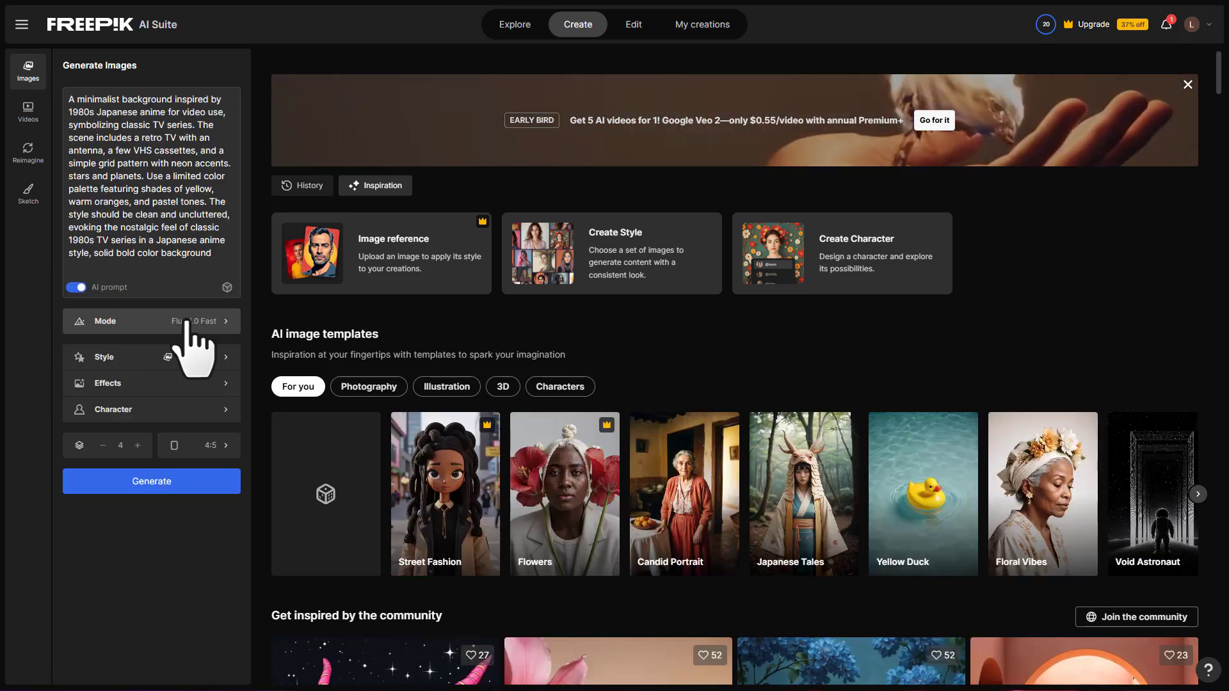
left_click(188, 324)
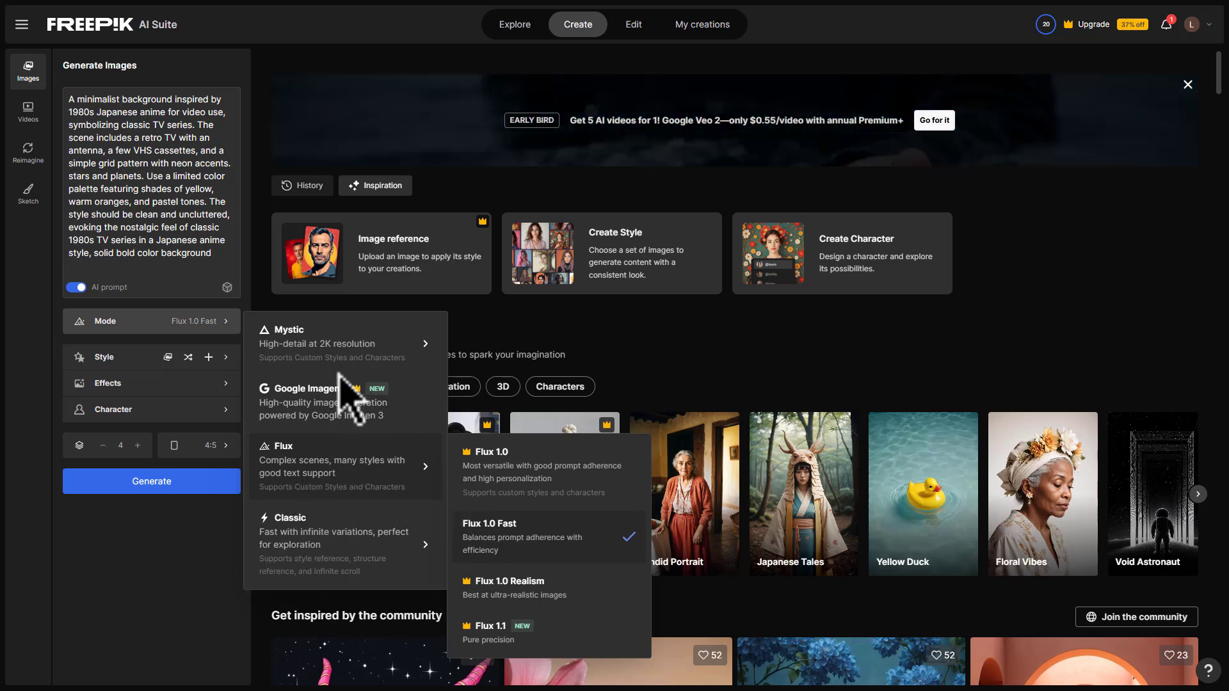
left_click(139, 366)
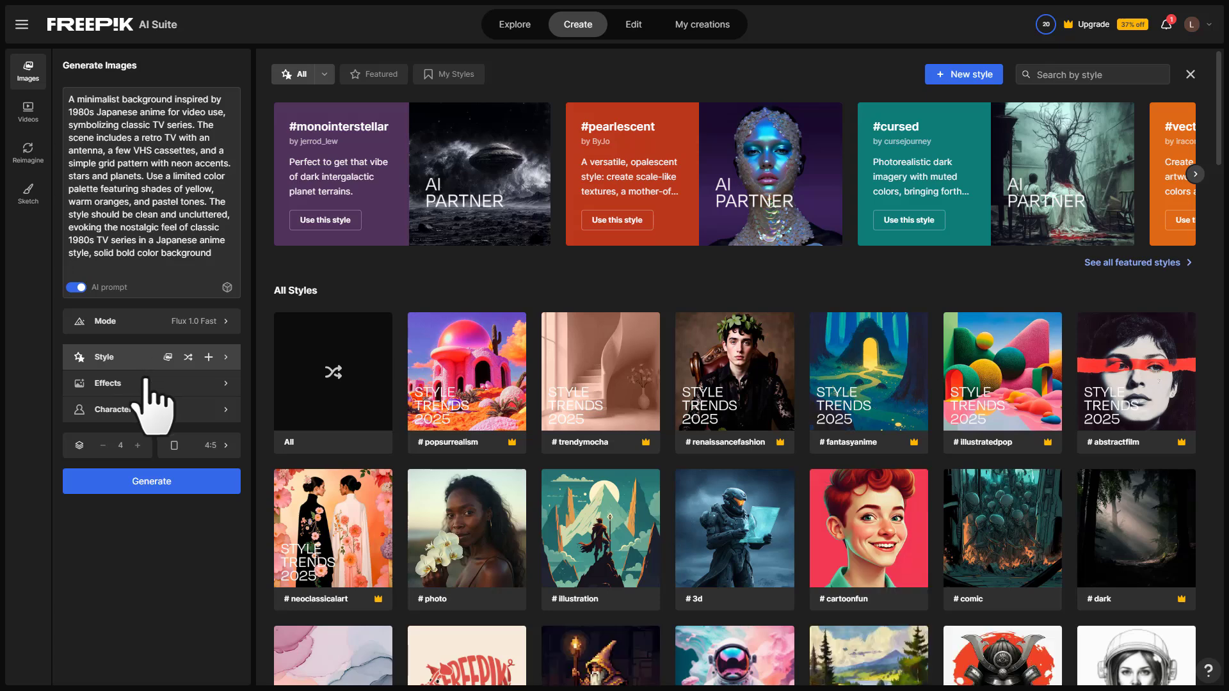
left_click(145, 388)
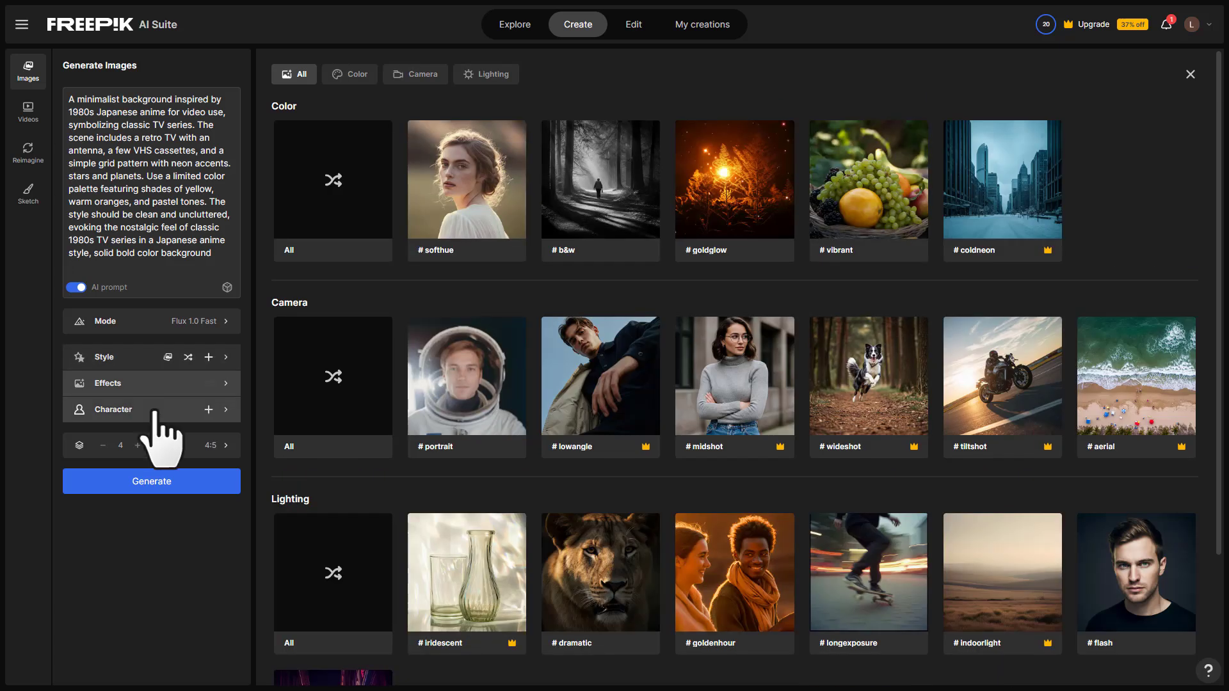
left_click(149, 411)
left_click(165, 383)
Browse the Color, Camera and Lighting effect presets, then show all categories together
left_click(352, 74)
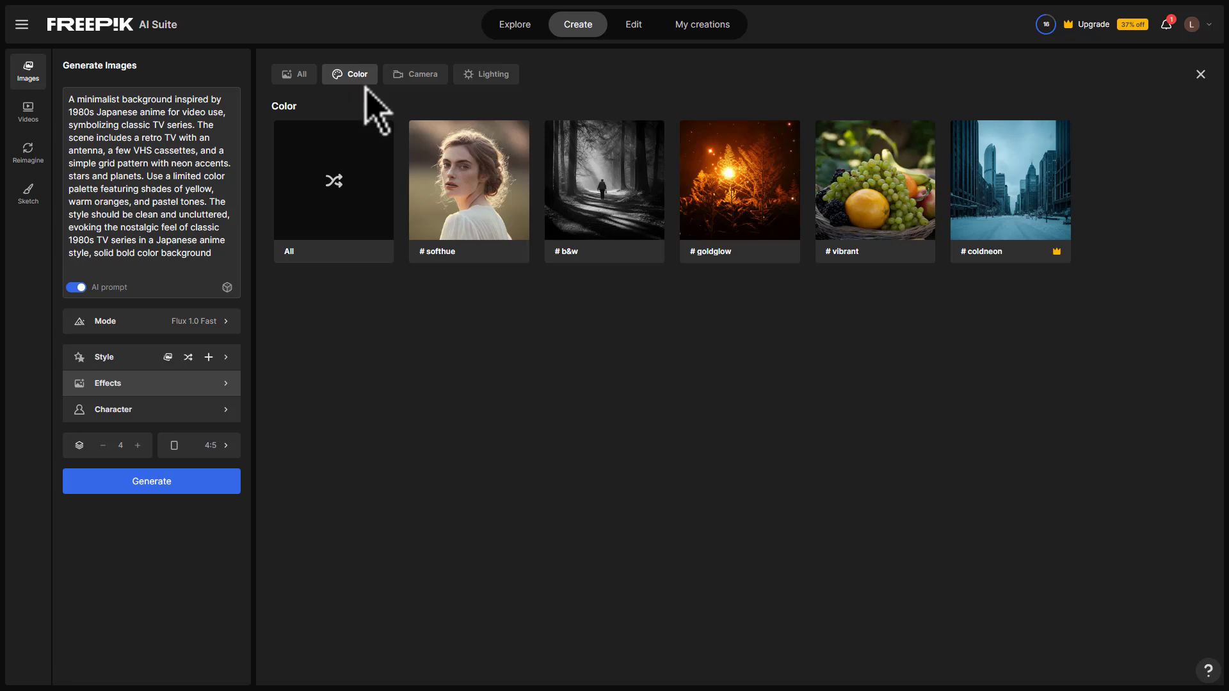
left_click(419, 74)
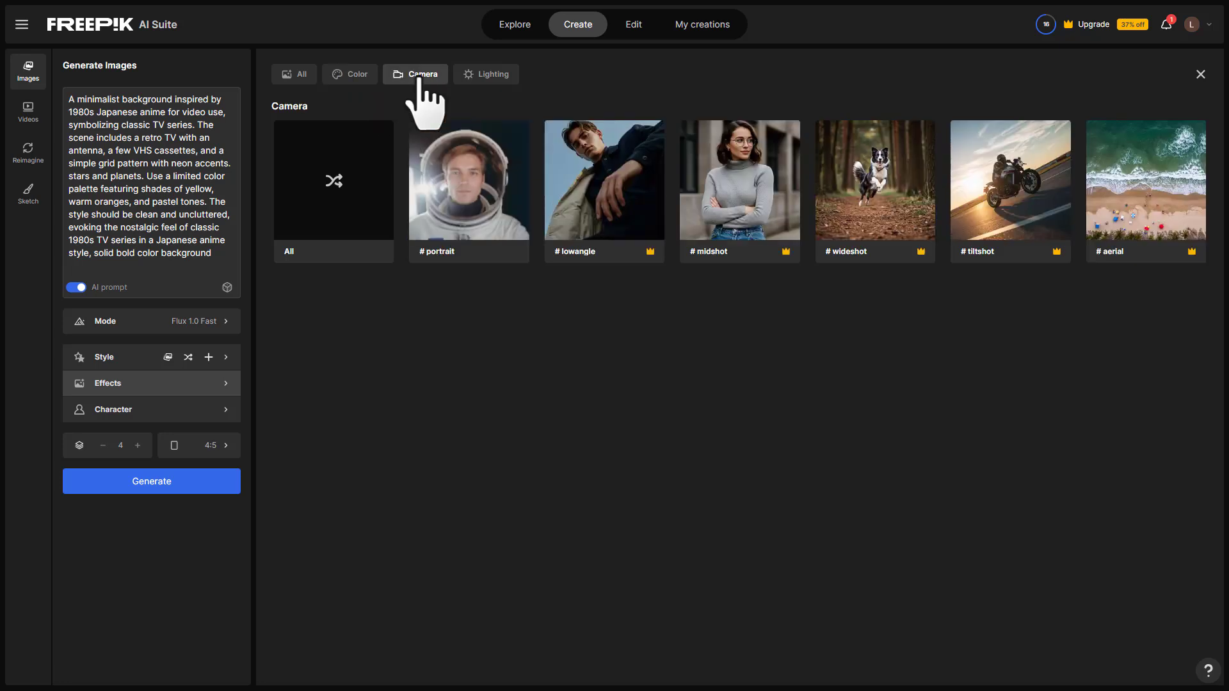
left_click(485, 75)
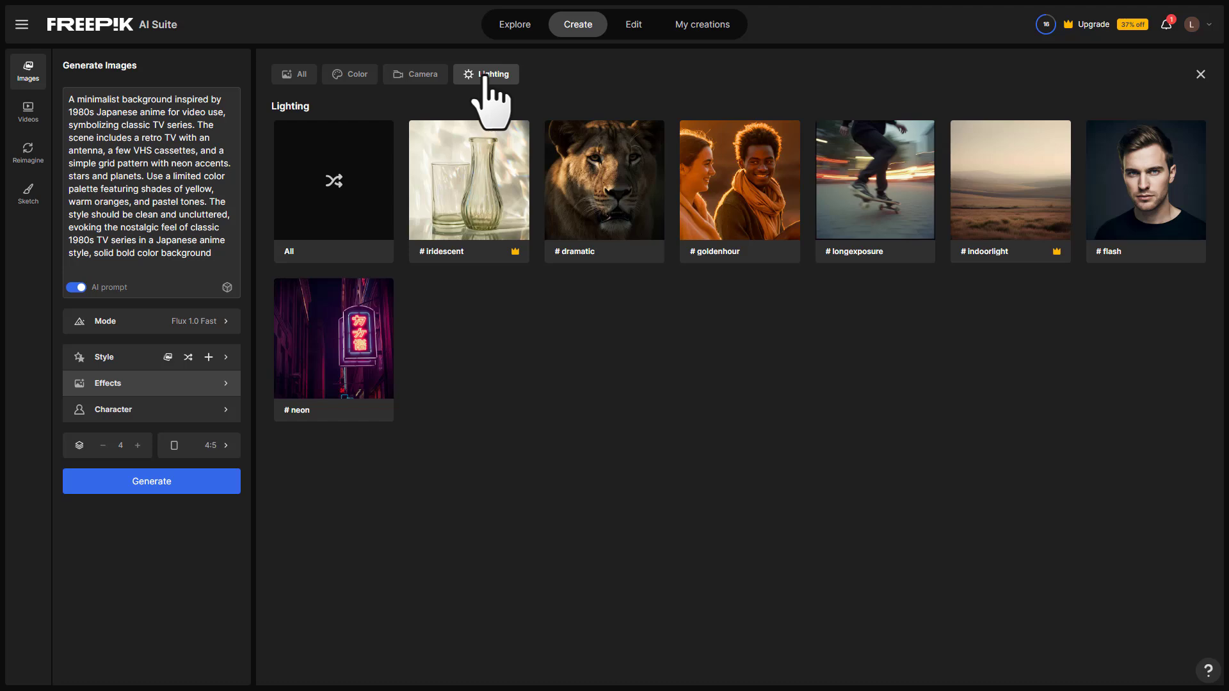
left_click(485, 76)
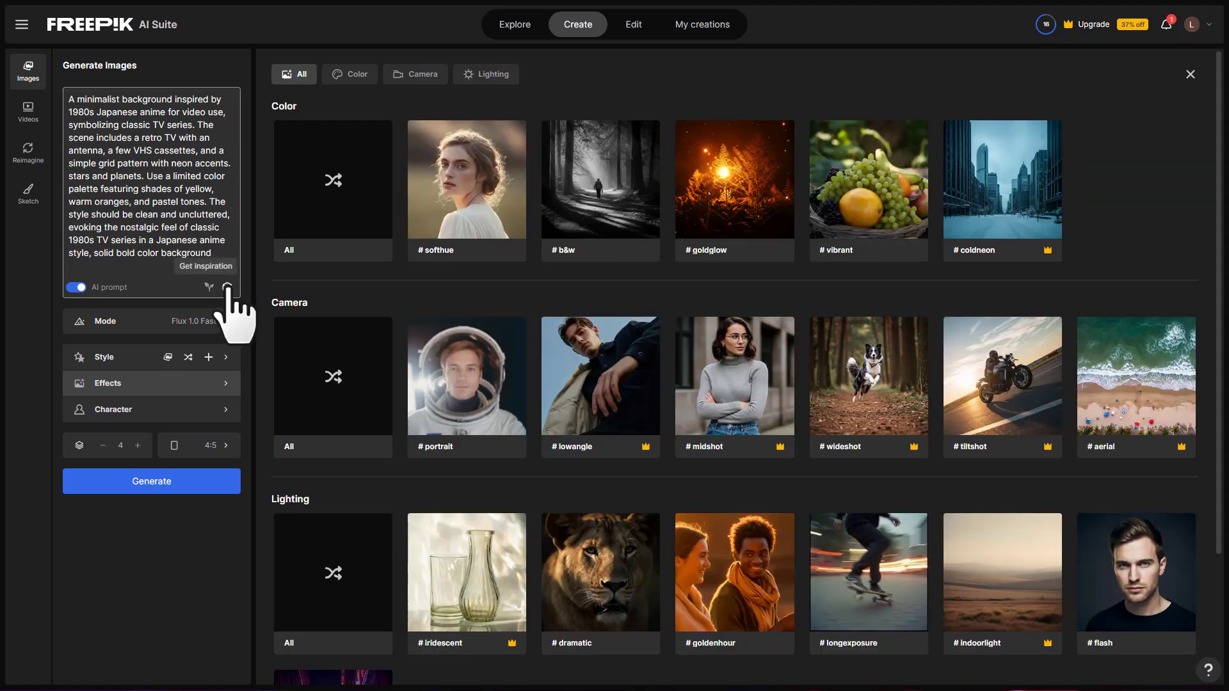
Close the effects gallery and select the whole retro anime background prompt
left_click(227, 287)
triple_click(240, 106)
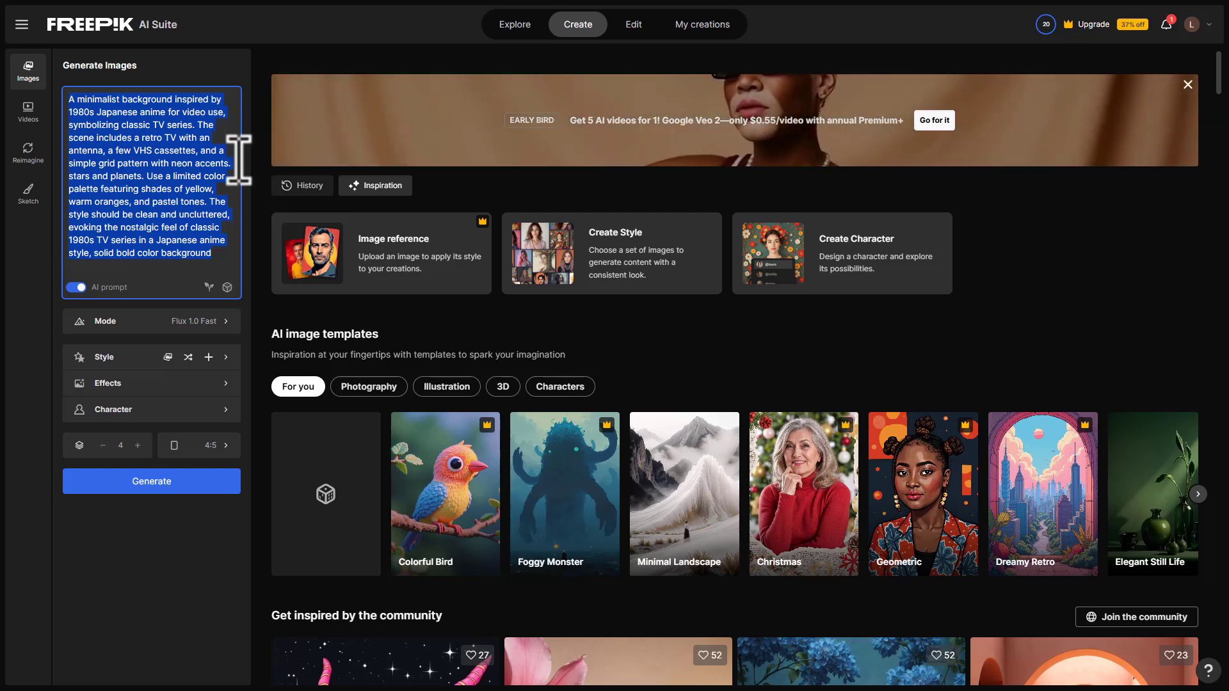
Generate four retro TV backgrounds, open the first full size and step to the next one
left_click(167, 484)
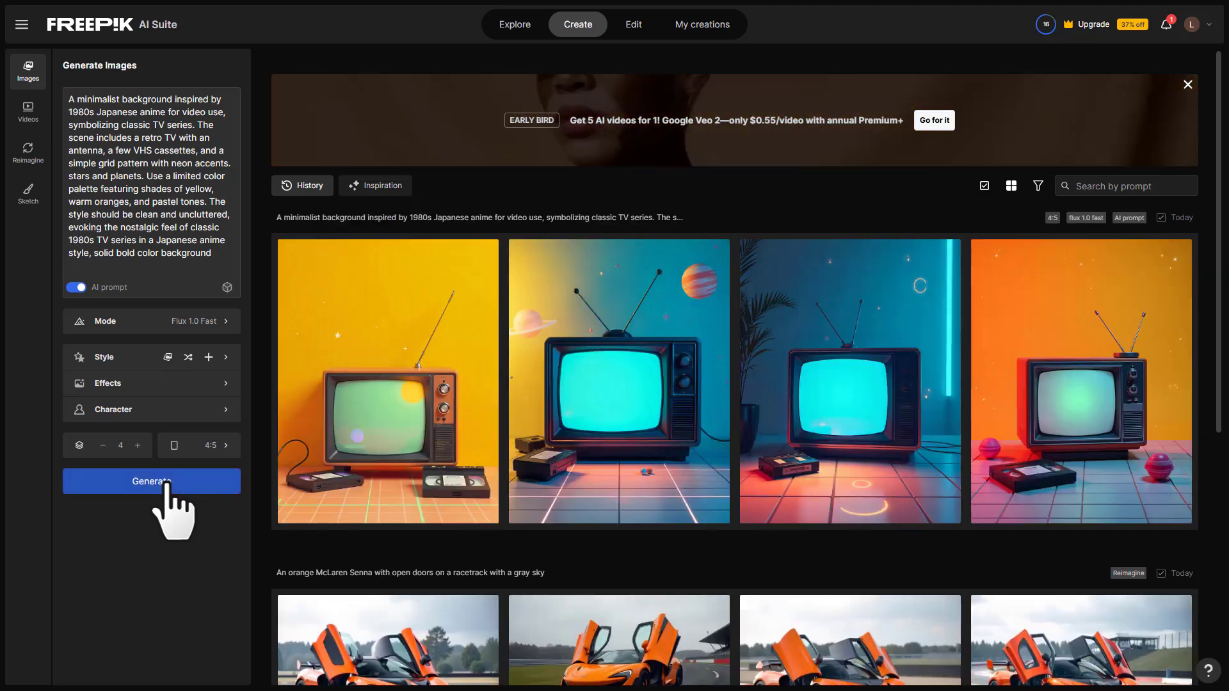
mouse_move(464, 400)
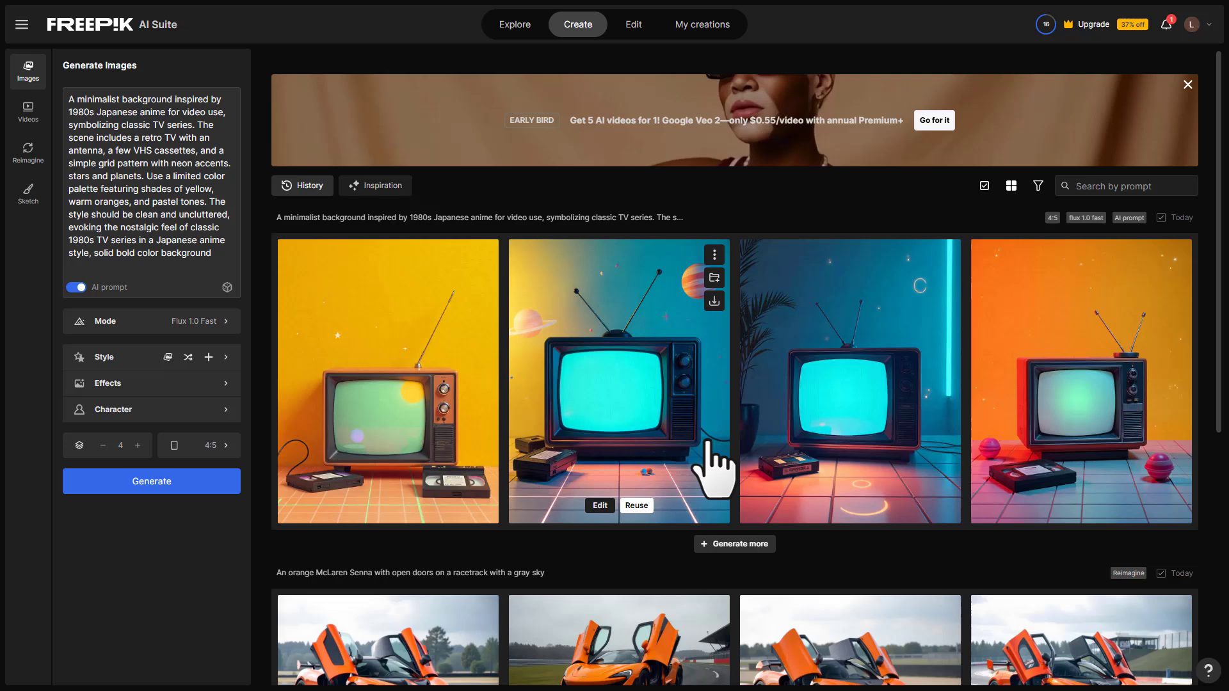
mouse_move(931, 442)
mouse_move(388, 371)
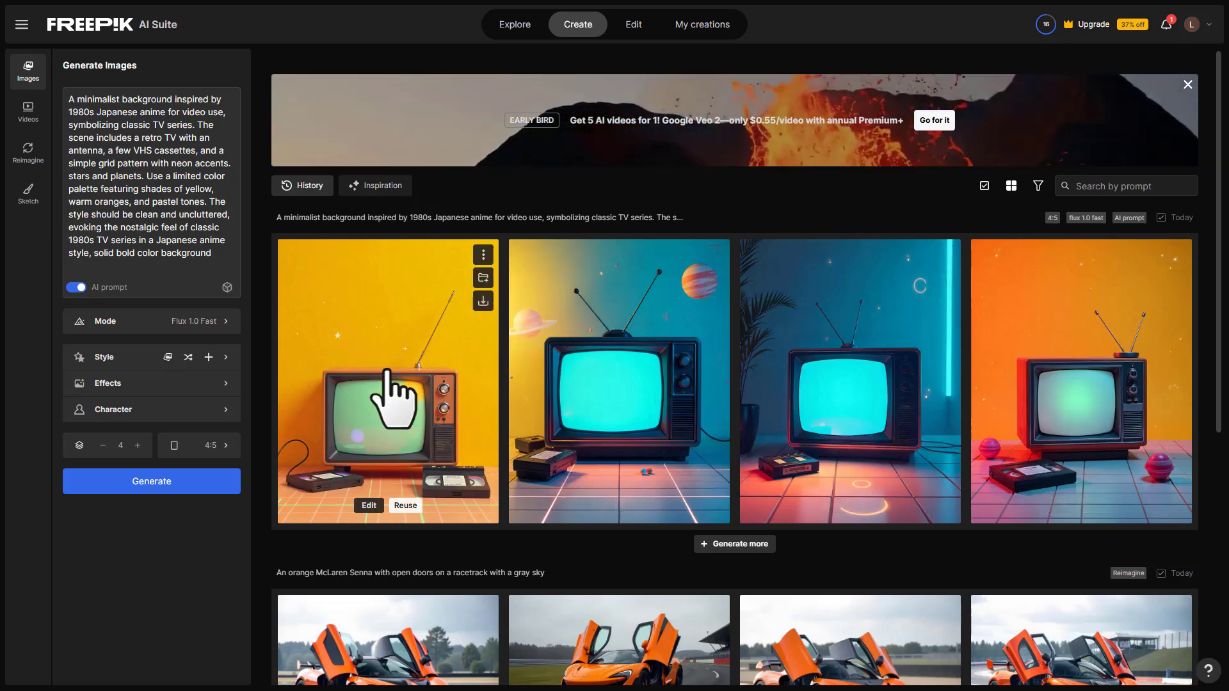
left_click(388, 371)
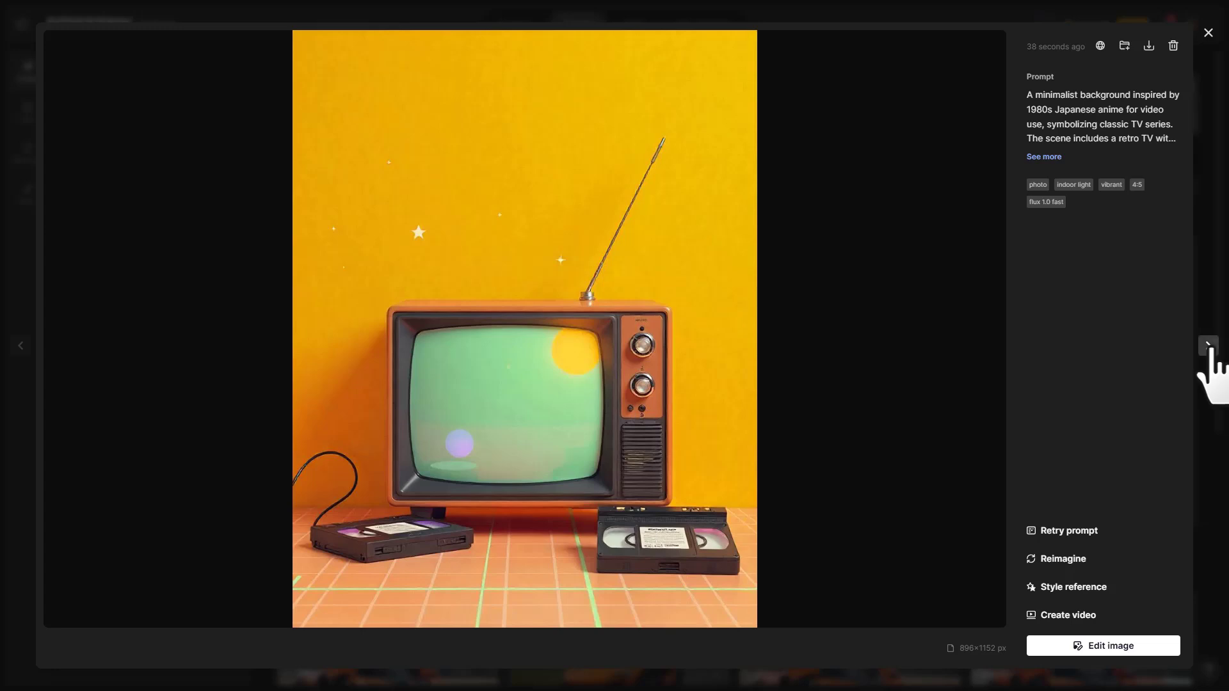
left_click(1208, 345)
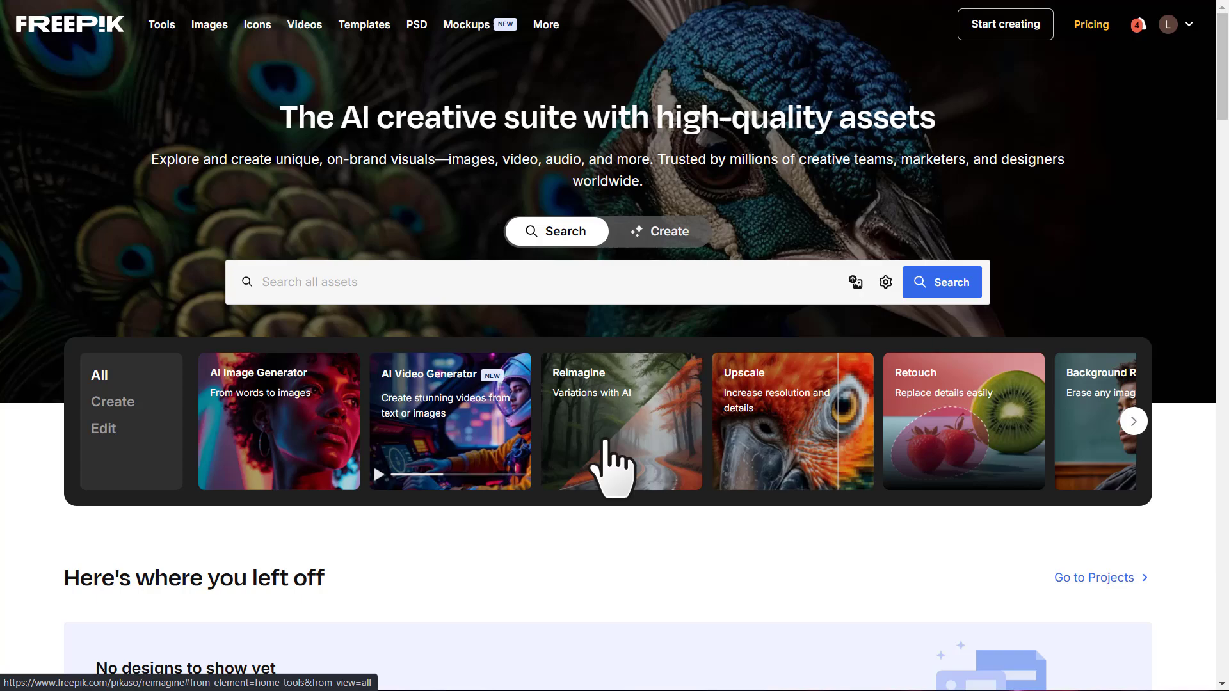
Open Reimagine and upload the McLaren-Senna photo as the source image
left_click(605, 441)
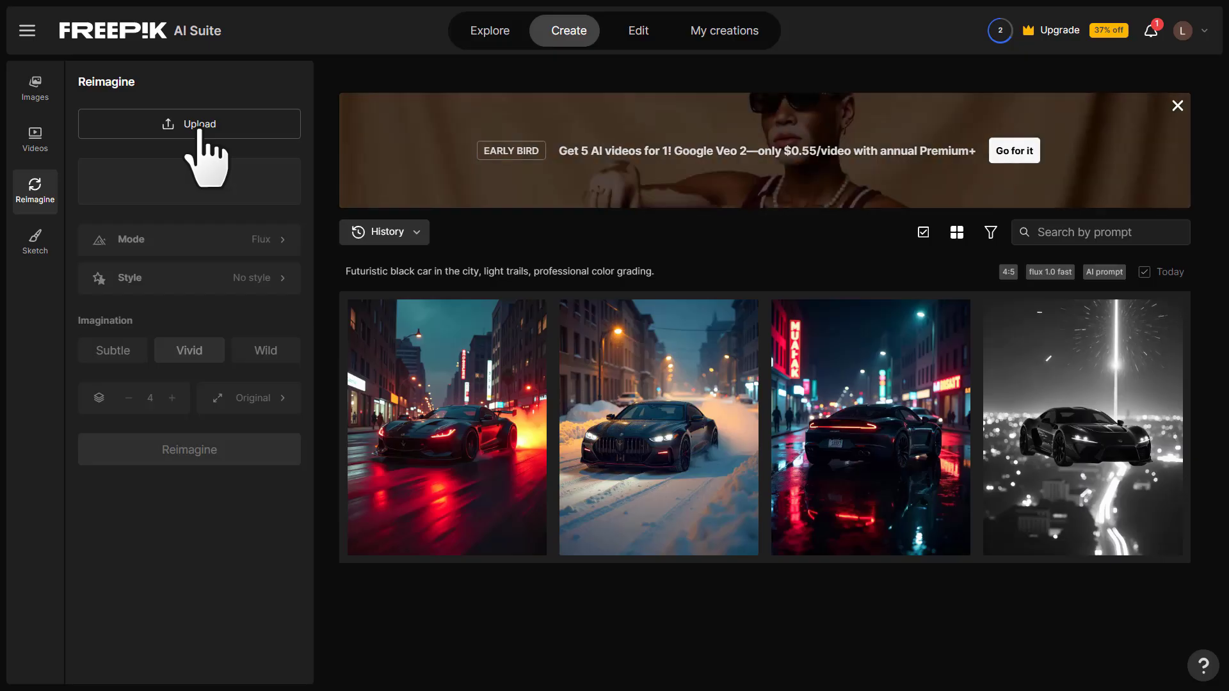
left_click(199, 128)
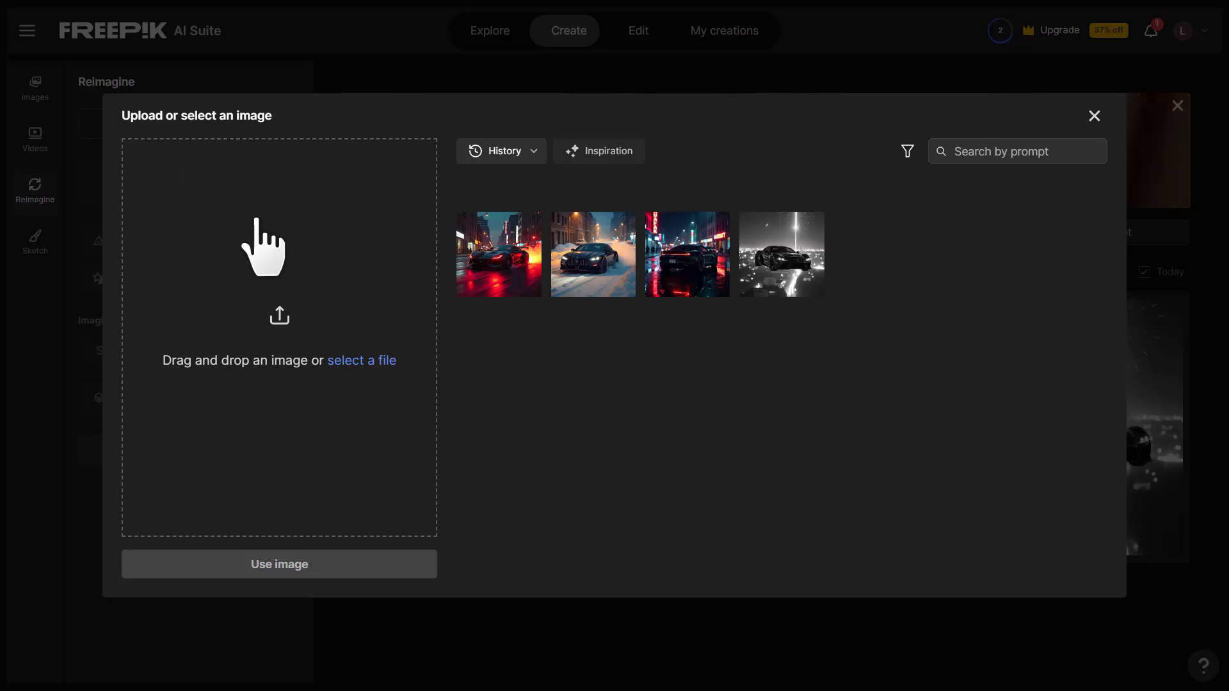
left_click(361, 373)
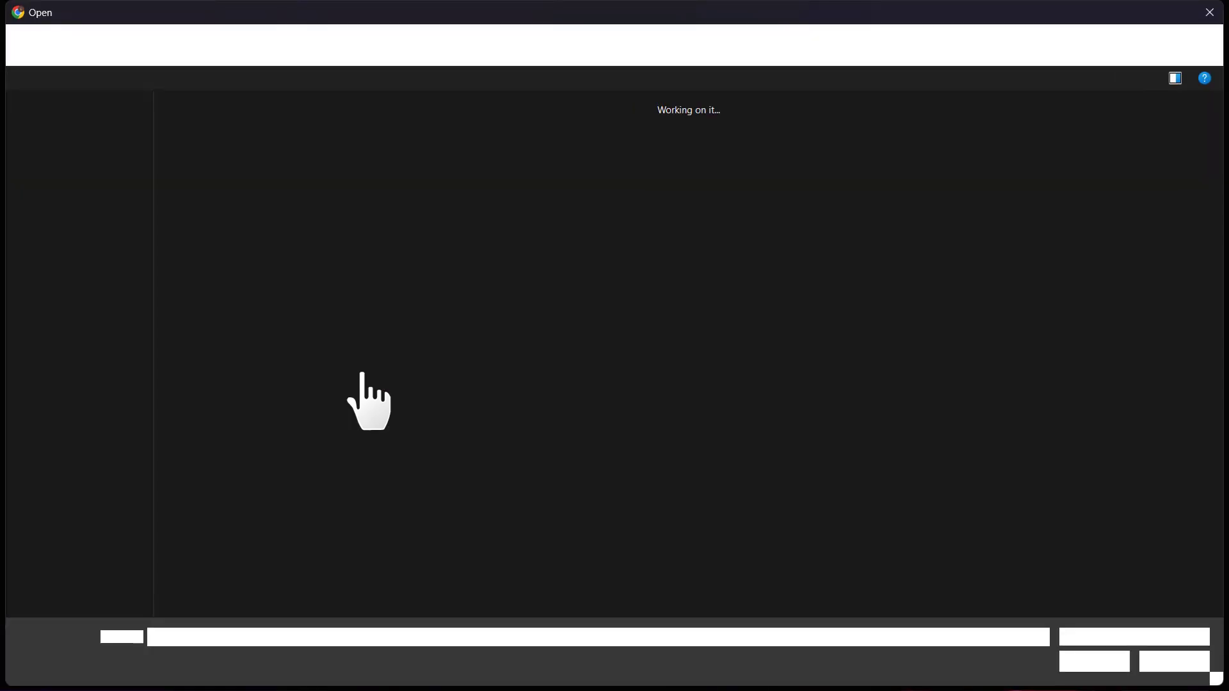
double_click(227, 187)
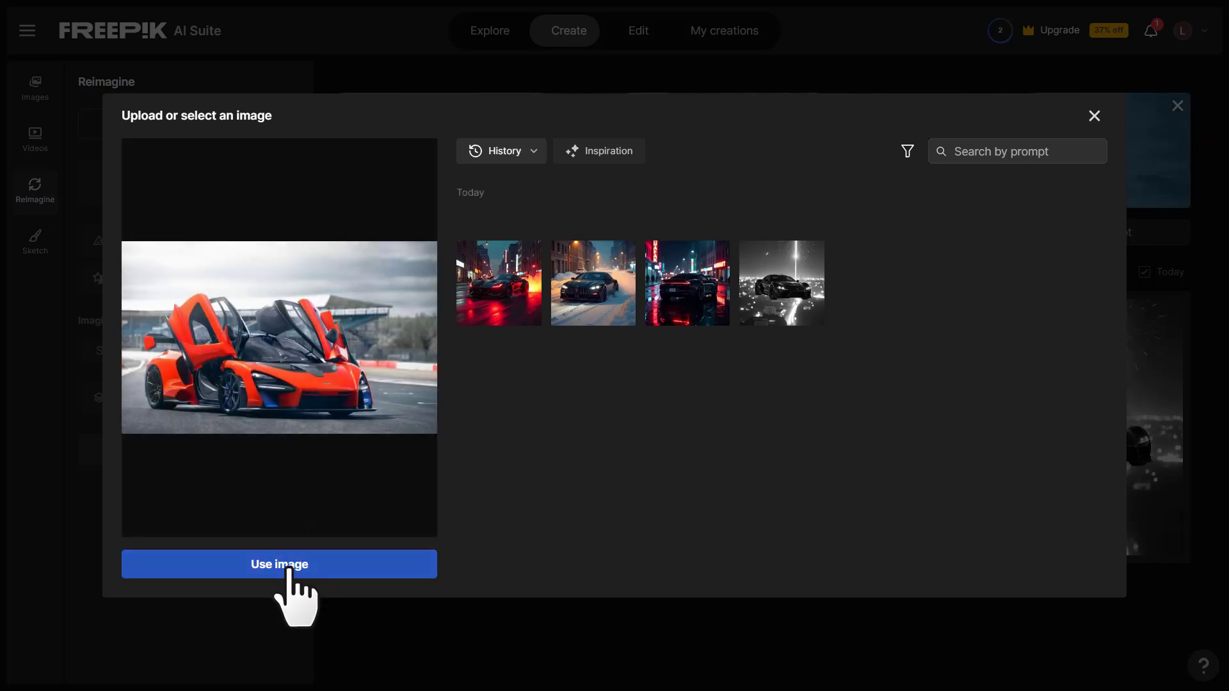
left_click(287, 574)
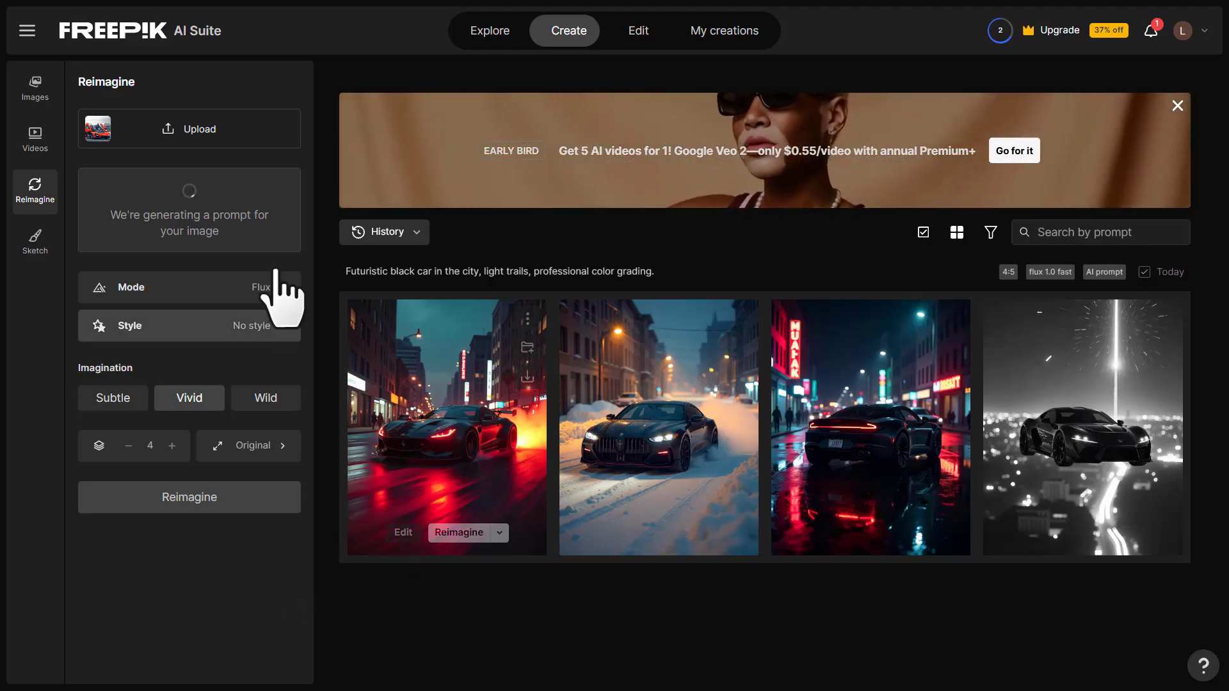
Review the Mode, Style and aspect-ratio options, leaving them unchanged
left_click(216, 283)
left_click(211, 318)
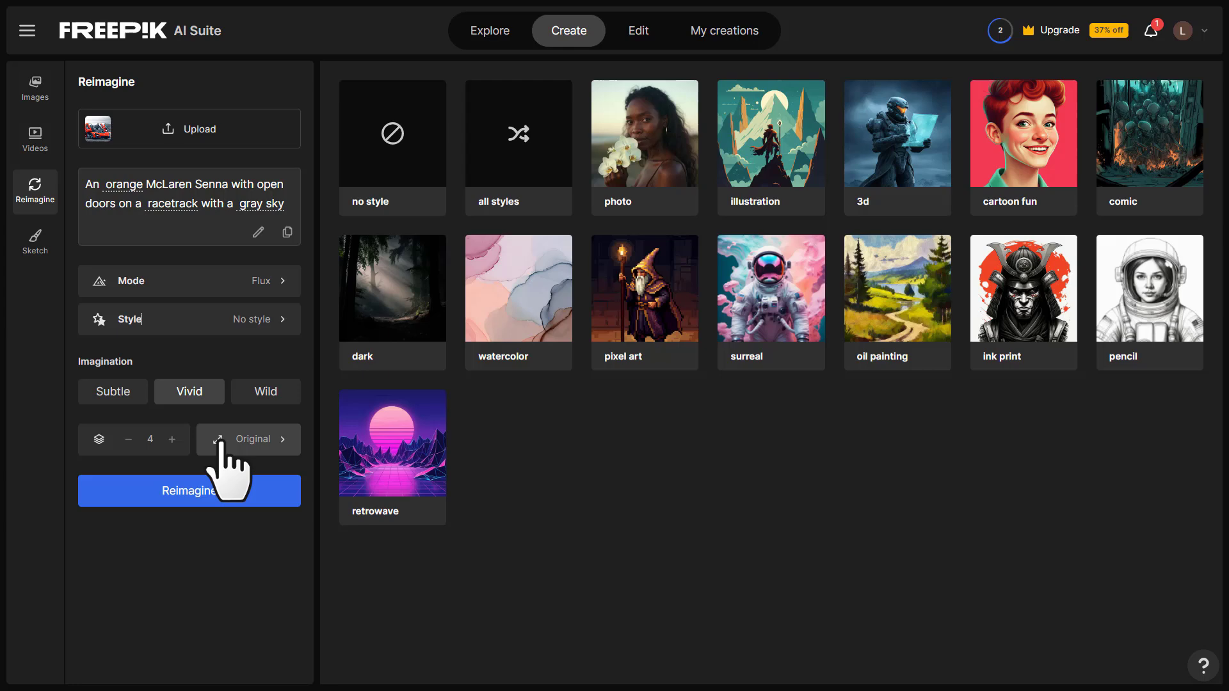
left_click(267, 448)
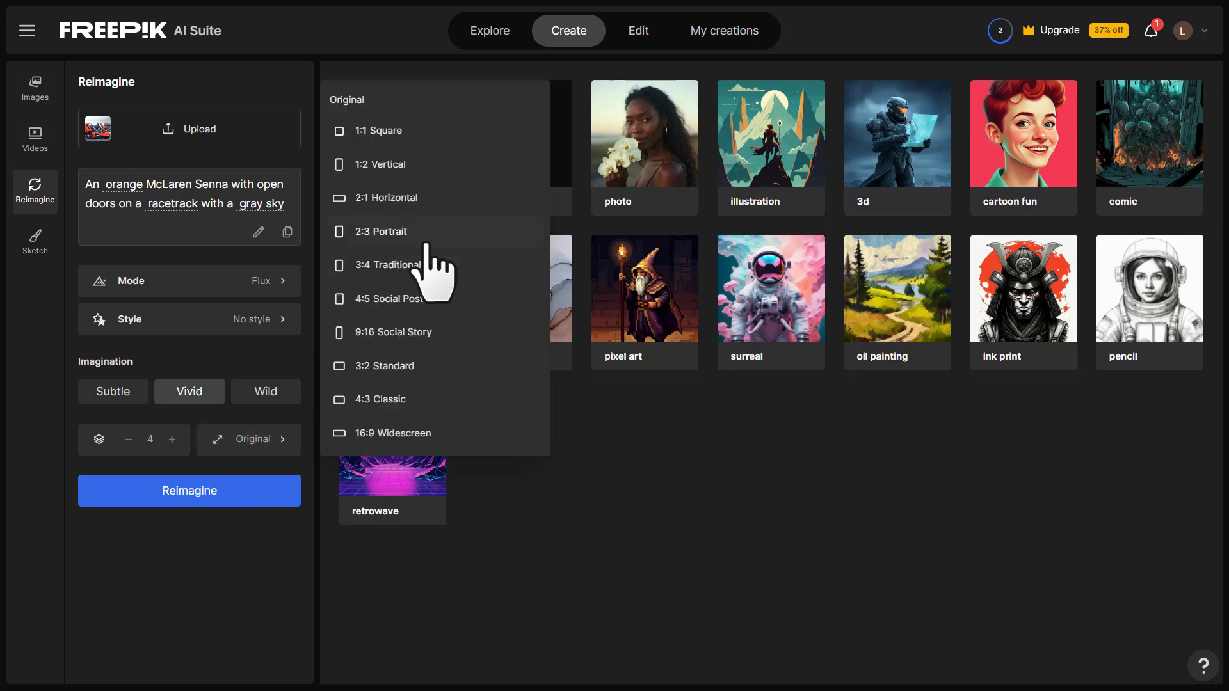
left_click(269, 229)
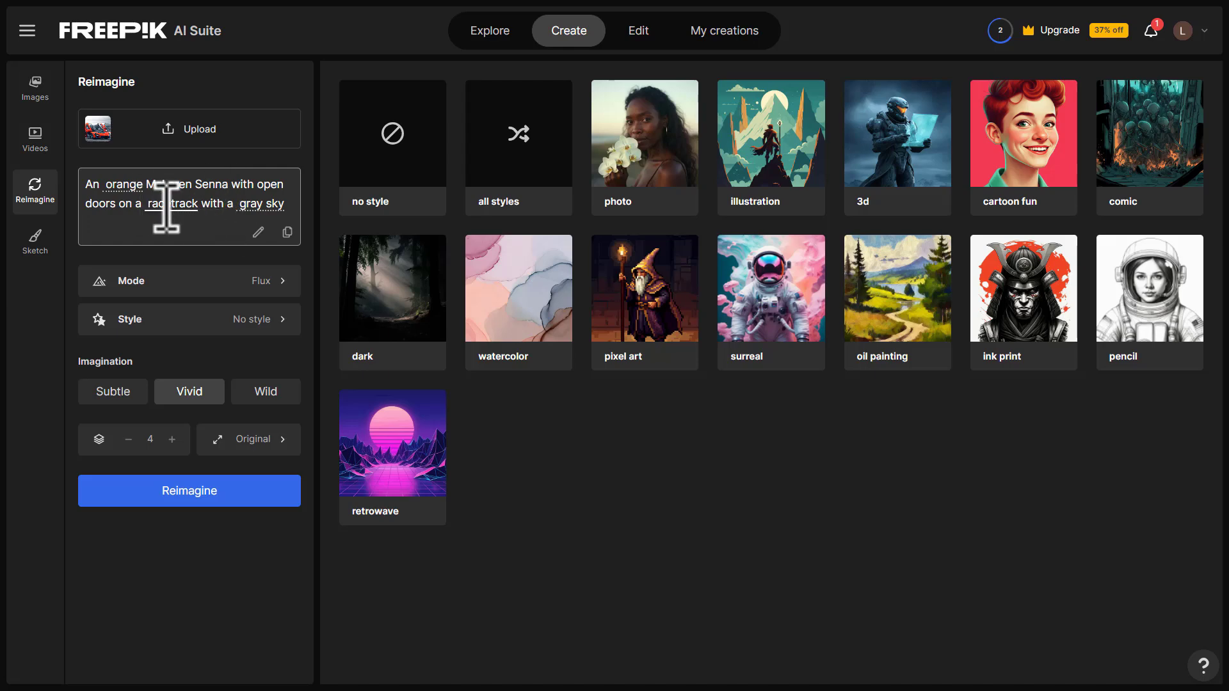
Generate four reimagined McLaren Senna variations and open the first at 1280×768 px
left_click(205, 249)
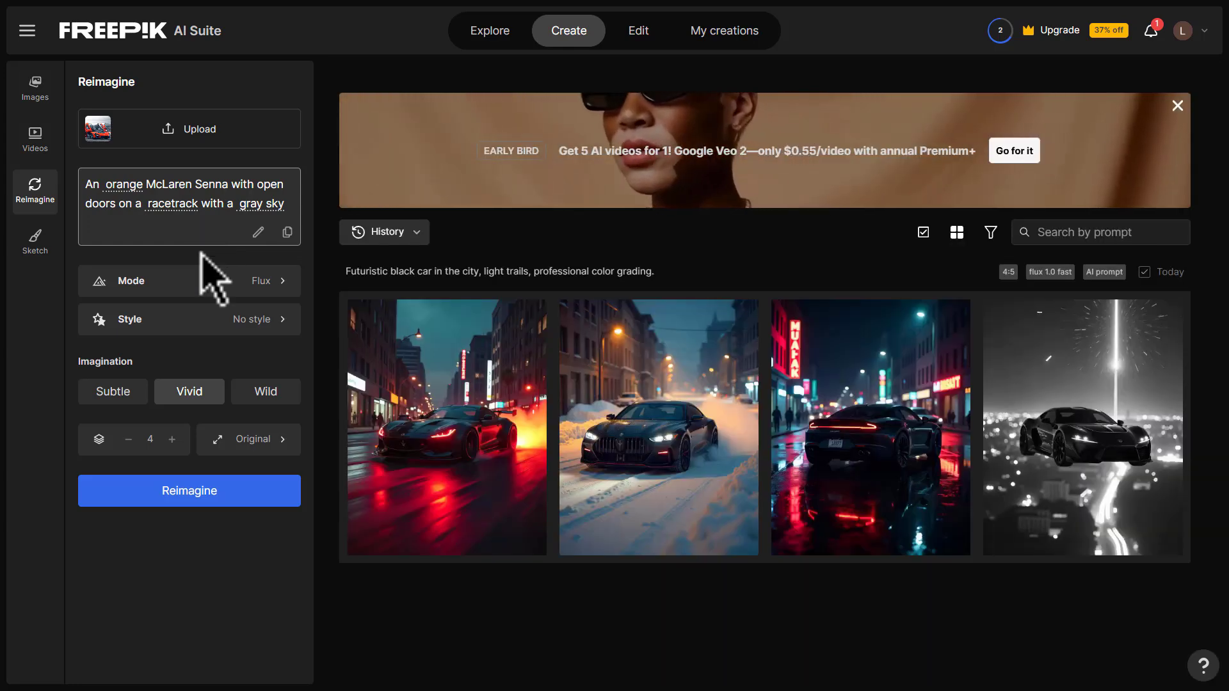
left_click(206, 492)
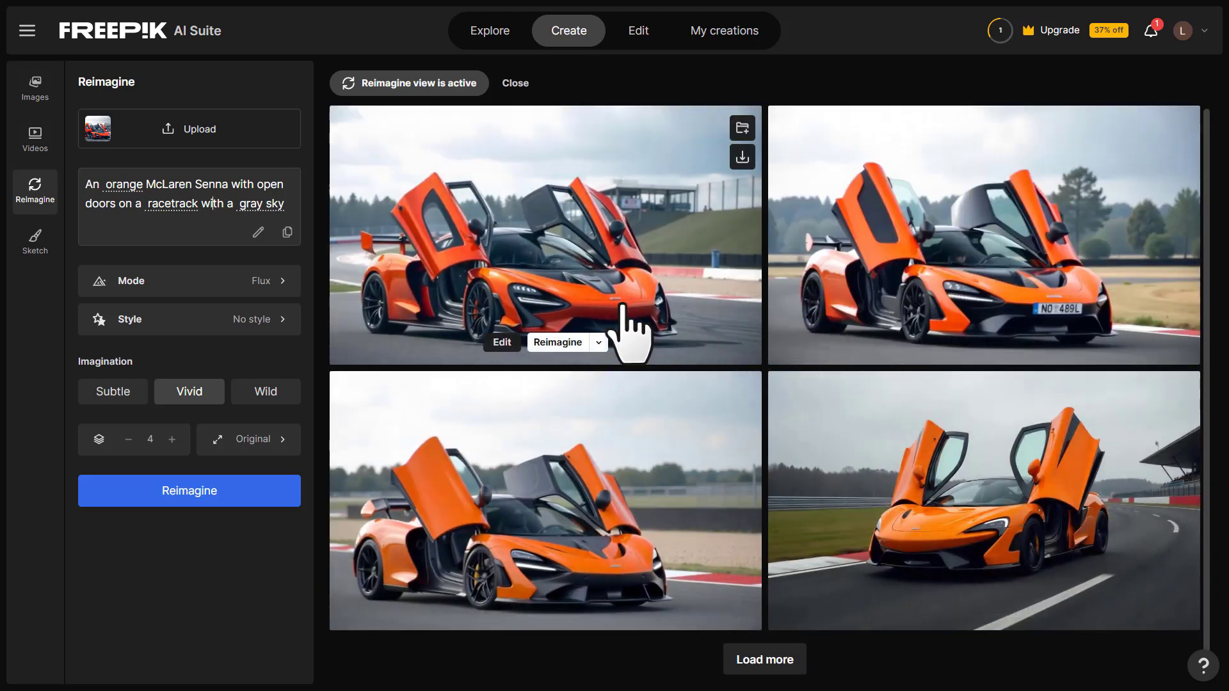
left_click(597, 344)
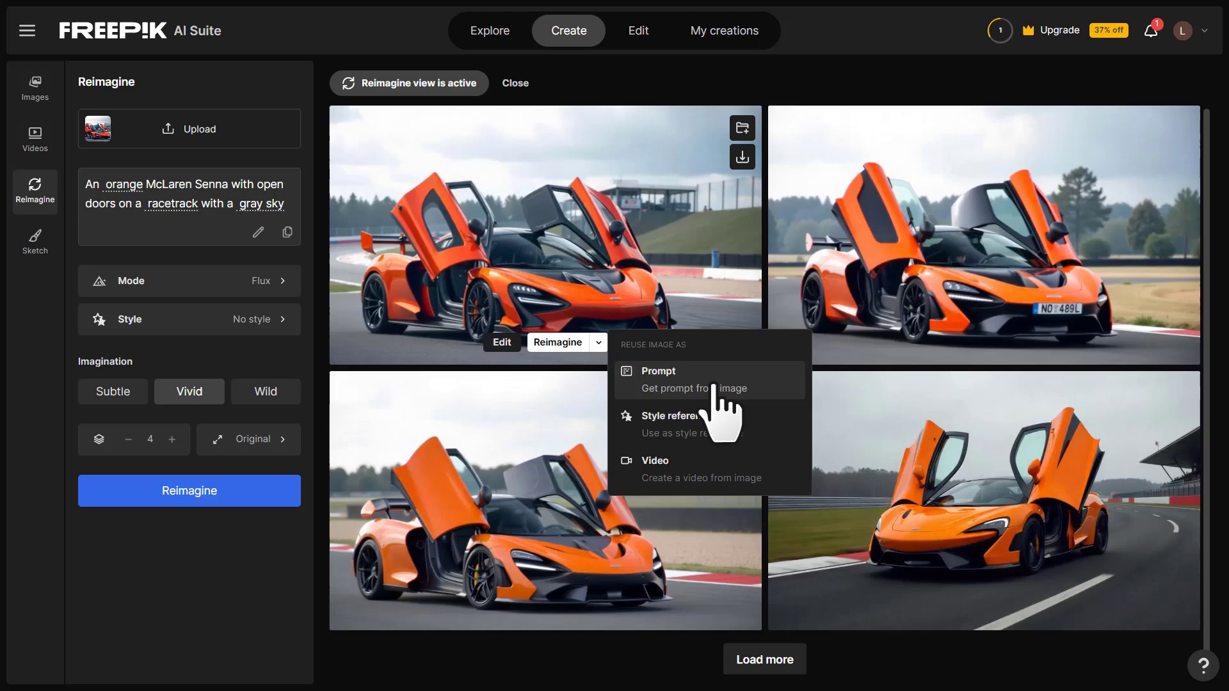
left_click(701, 282)
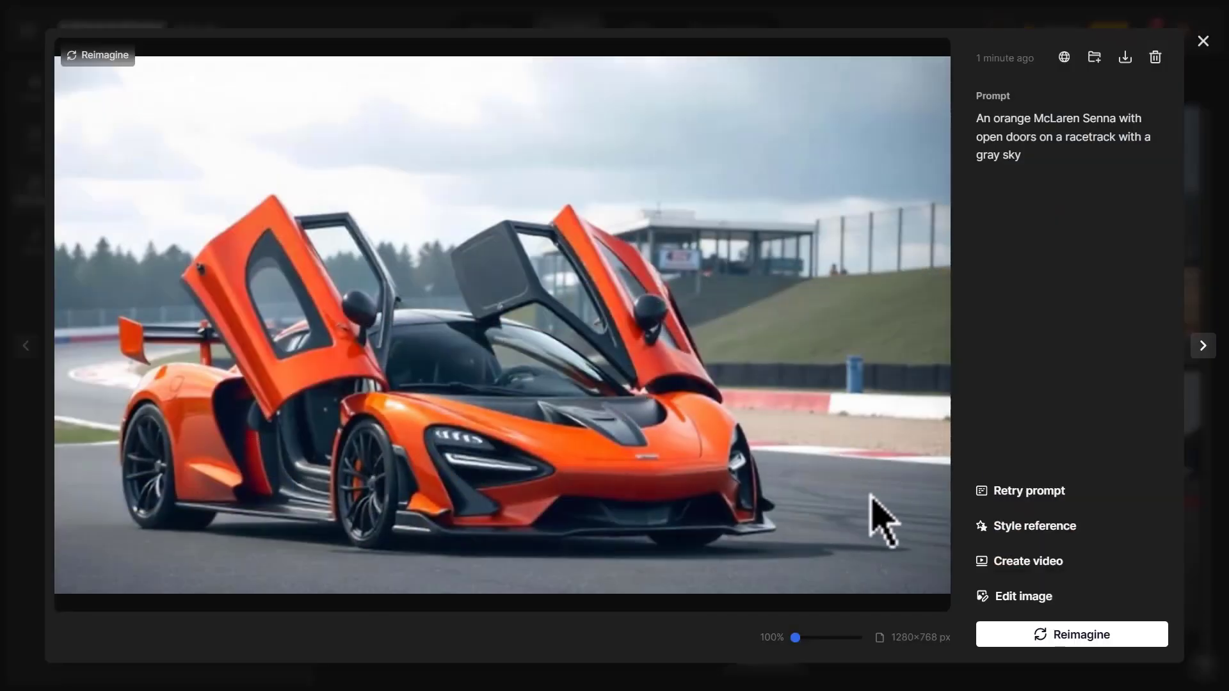
Start a video from the first reimagined McLaren image with Create video
left_click(1028, 567)
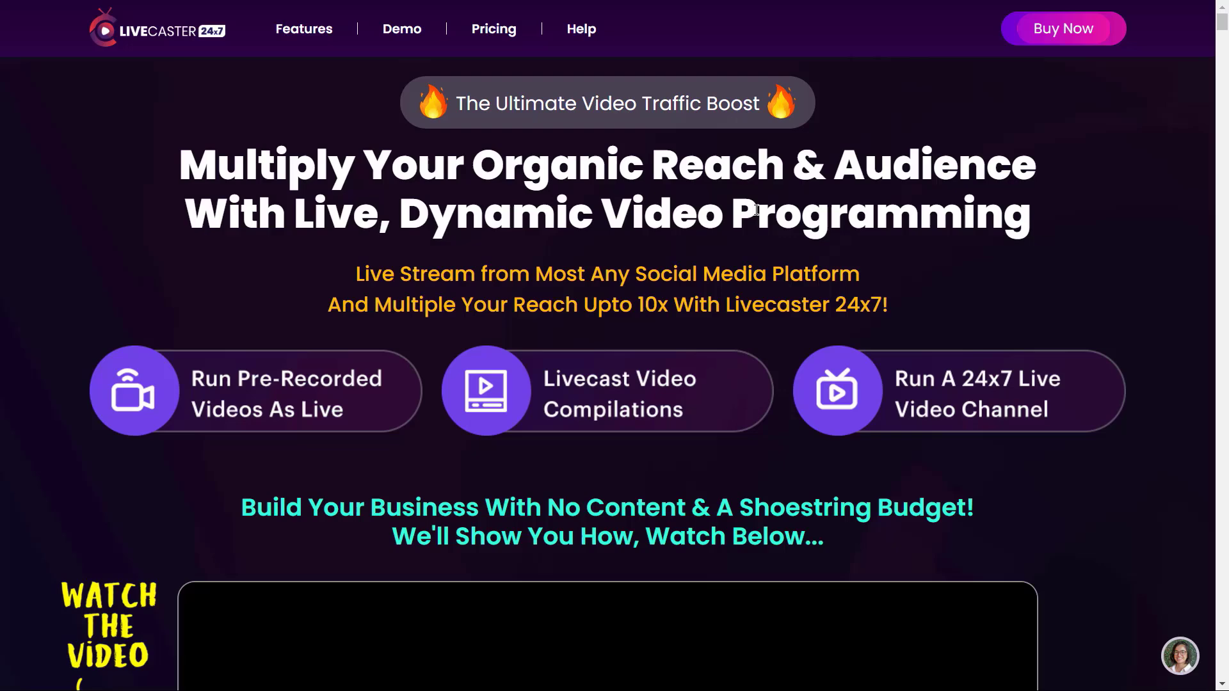
Scroll the Livecaster page past the reach comparisons to the Facebook, YouTube, Kick and Twitch platform logos
scroll(1157, 514, "down", 10)
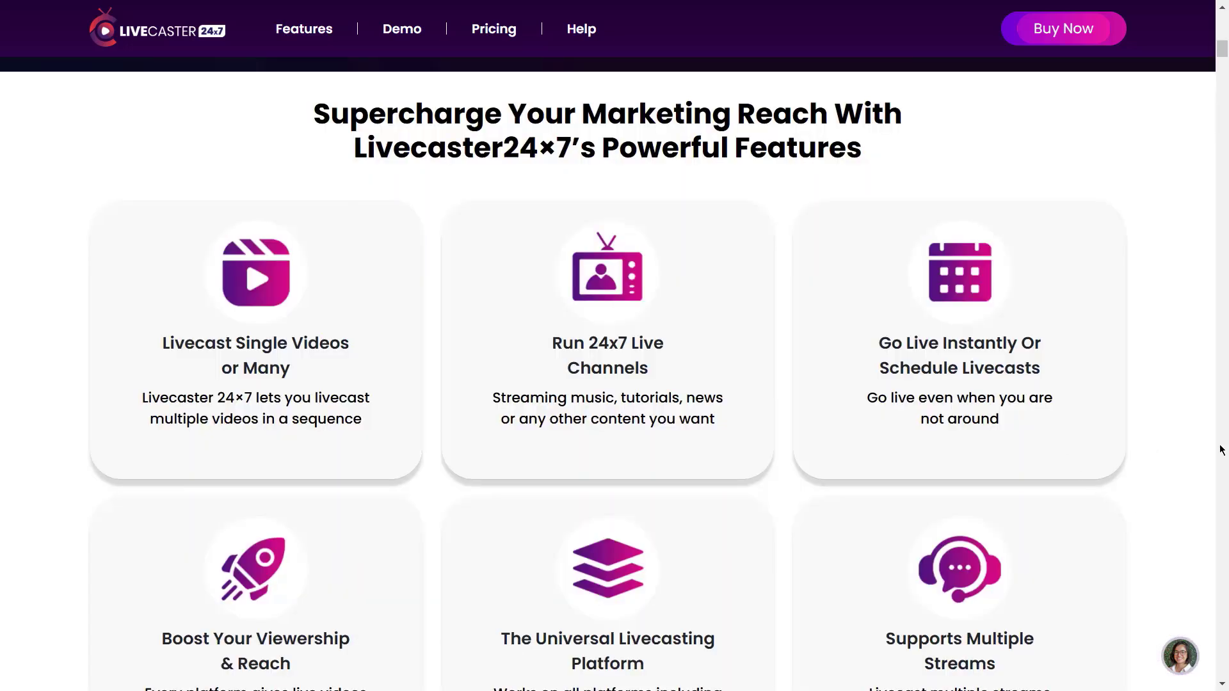
scroll(1207, 438, "down", 5)
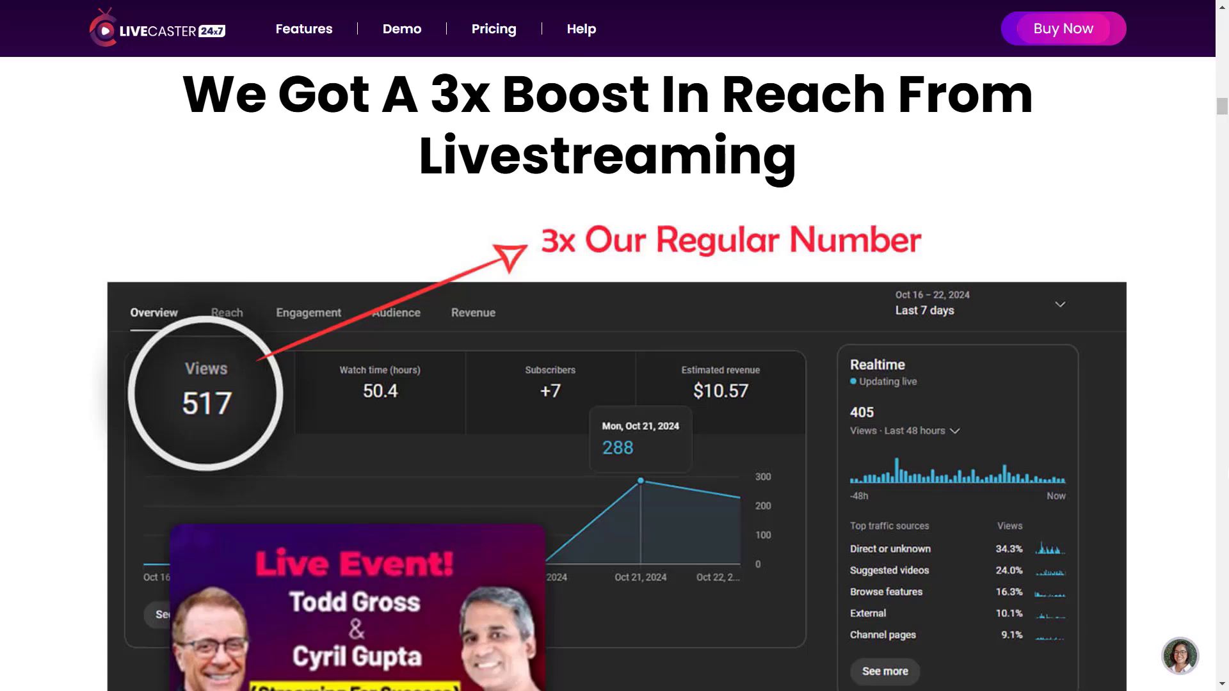
scroll(615, 384, "down", 5)
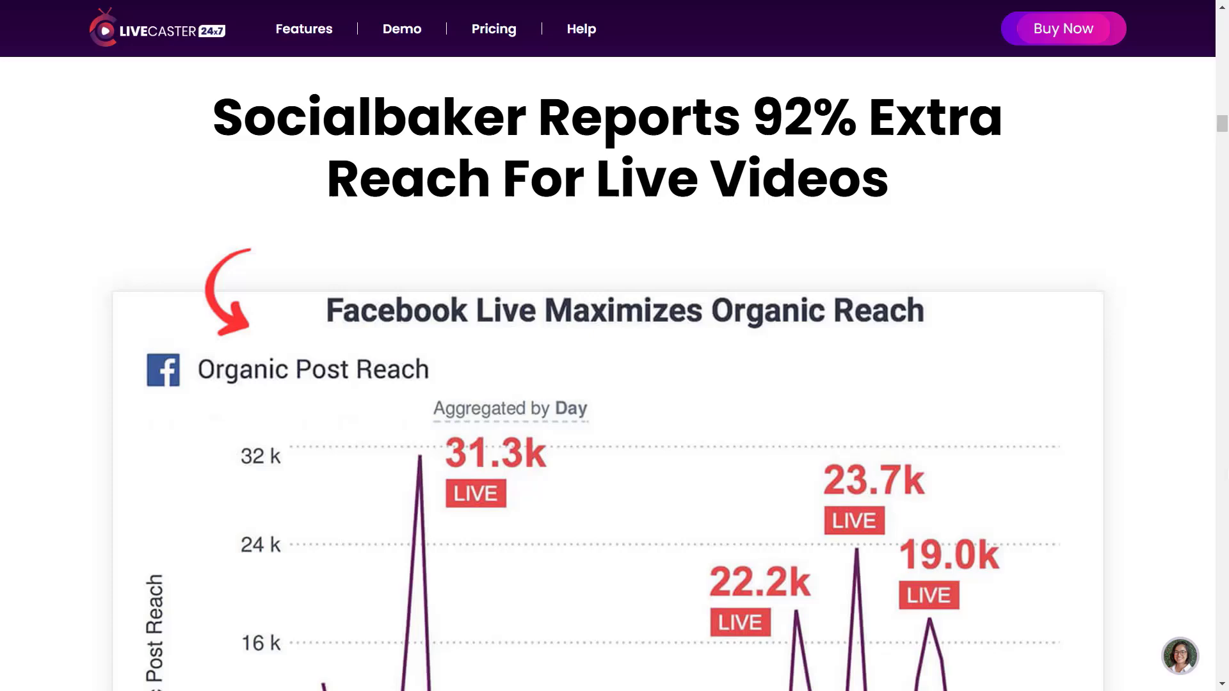
scroll(614, 384, "down", 10)
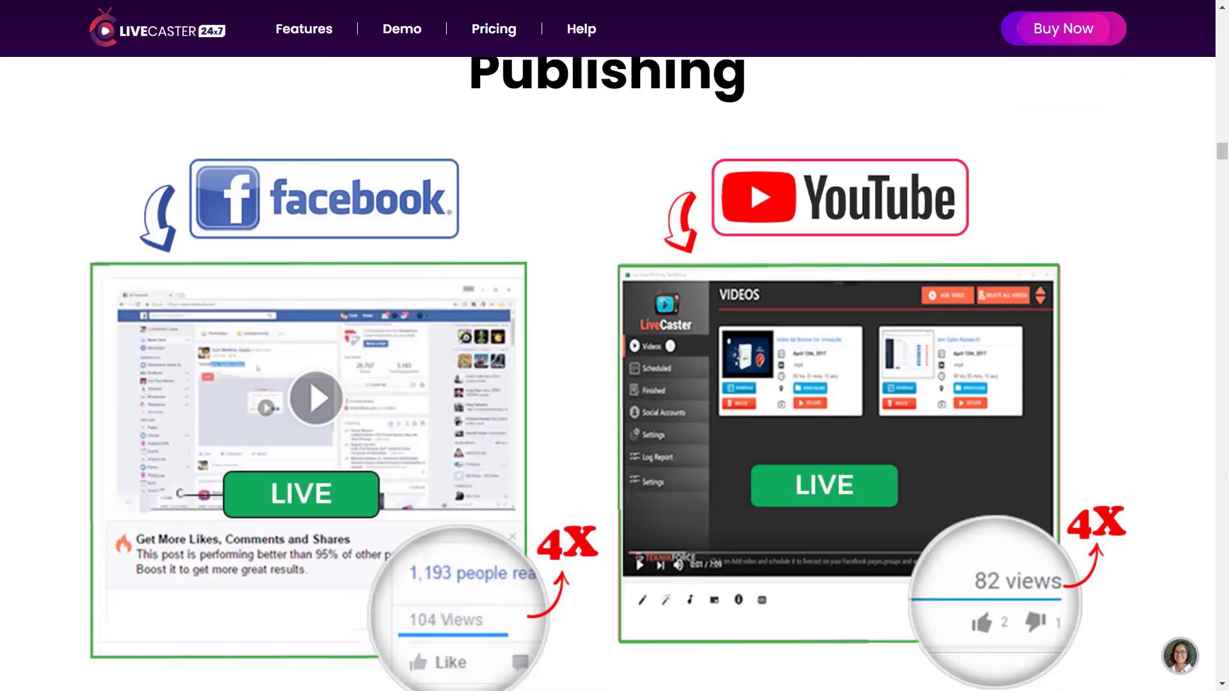
scroll(614, 384, "down", 10)
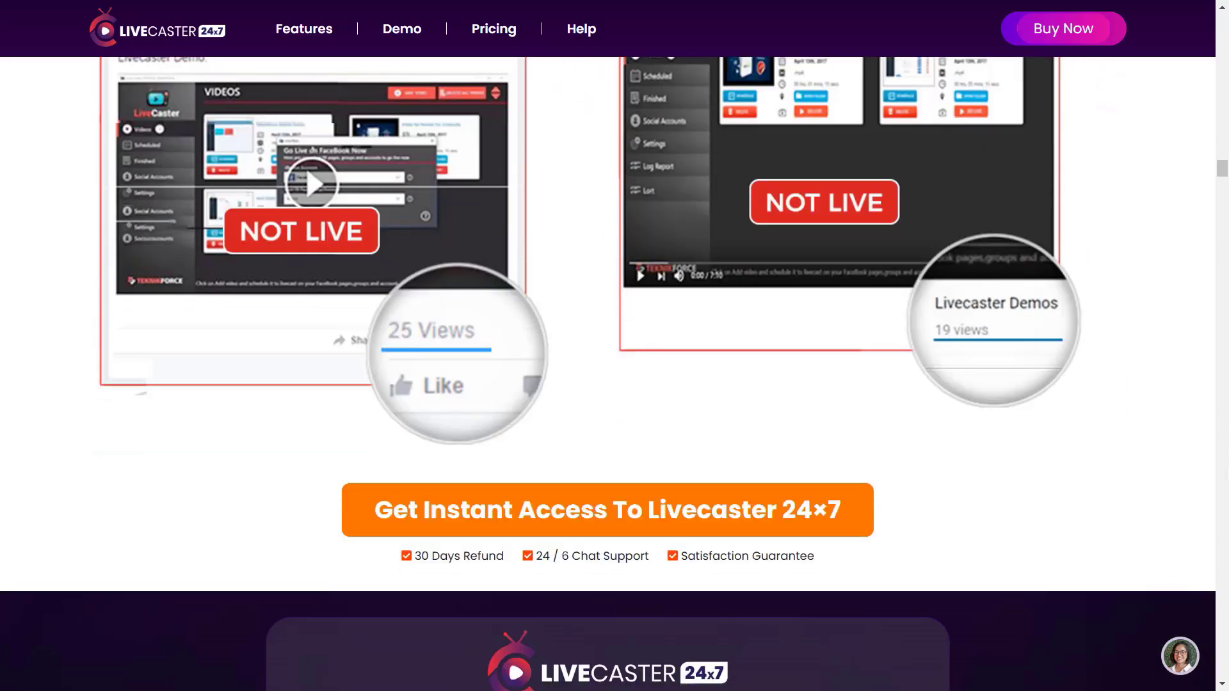
scroll(930, 555, "down", 10)
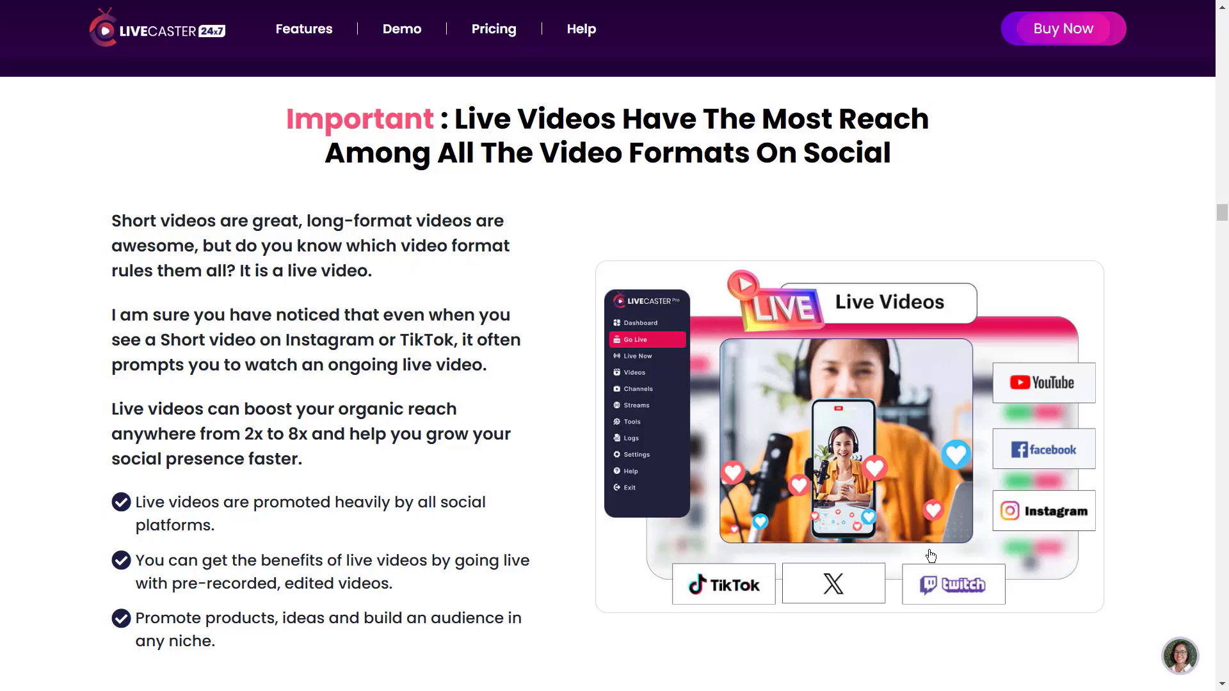
scroll(930, 555, "down", 10)
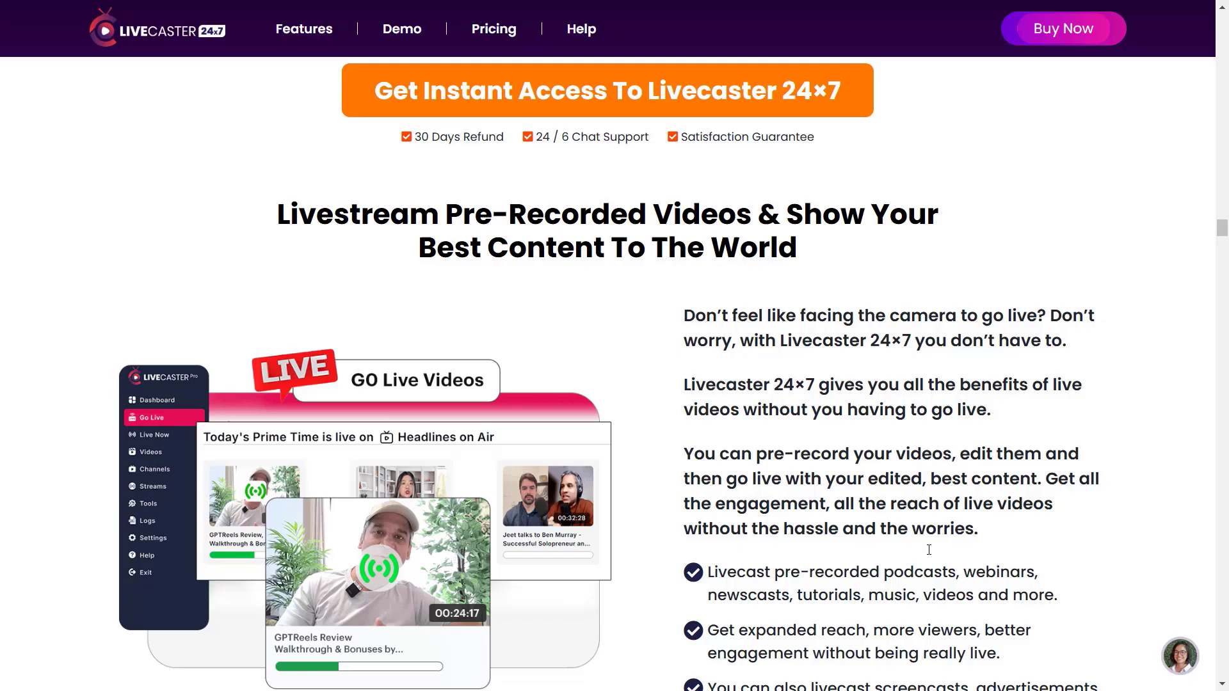
scroll(930, 554, "down", 1)
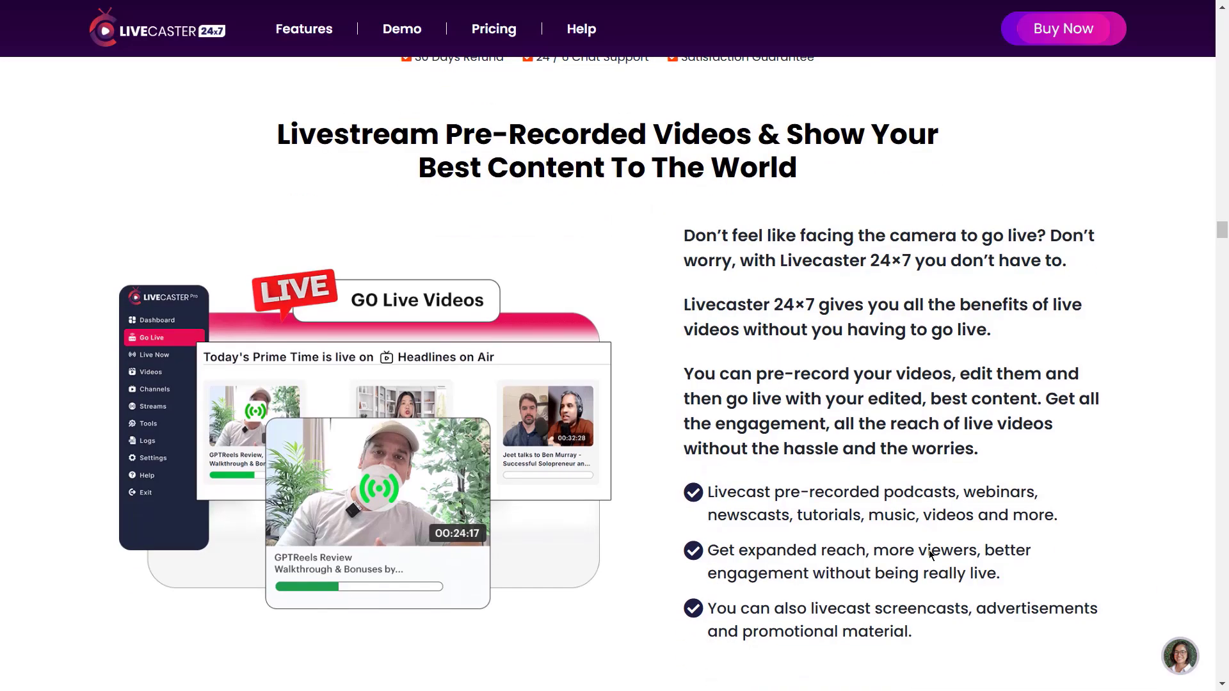
scroll(929, 554, "down", 10)
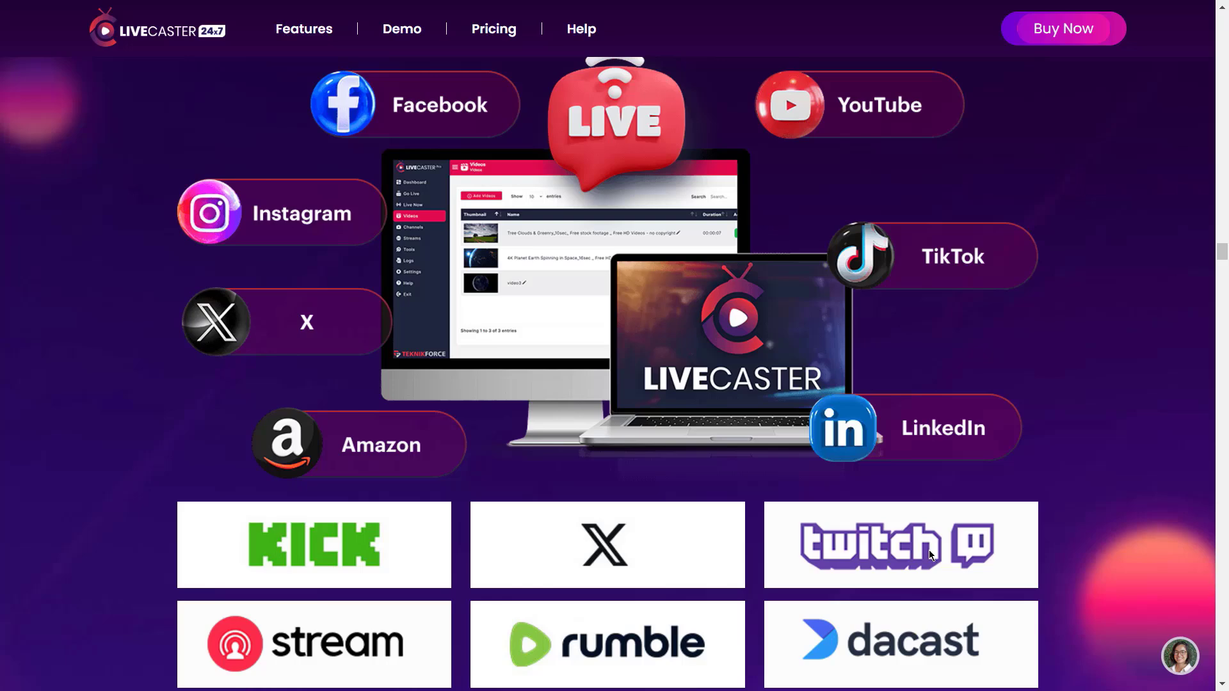
Scroll down through the Livecaster product feature sections below the platform logos
scroll(929, 555, "down", 3)
scroll(931, 555, "down", 8)
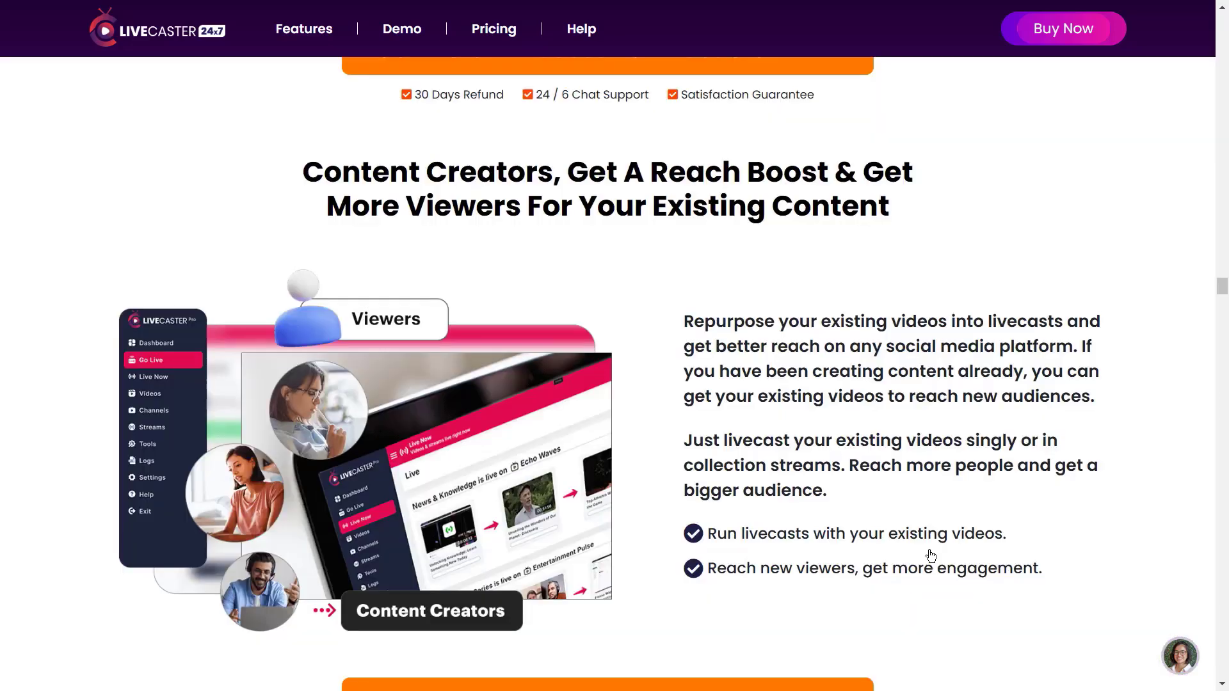
scroll(931, 555, "down", 8)
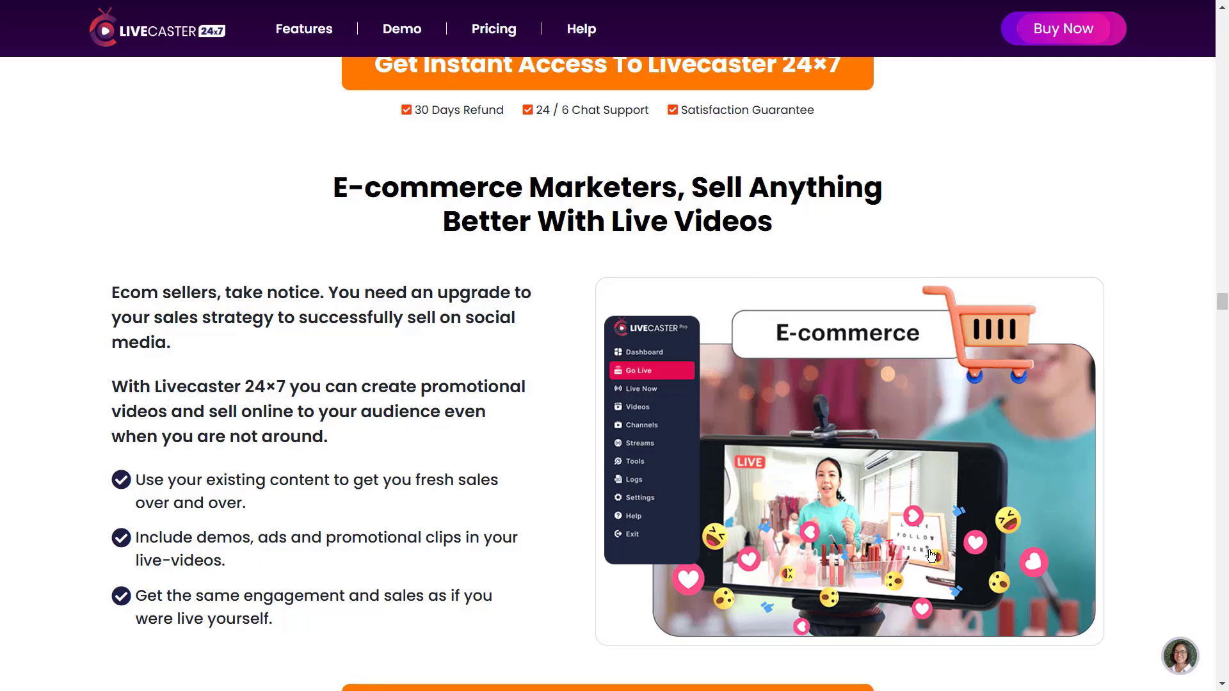
scroll(930, 556, "down", 8)
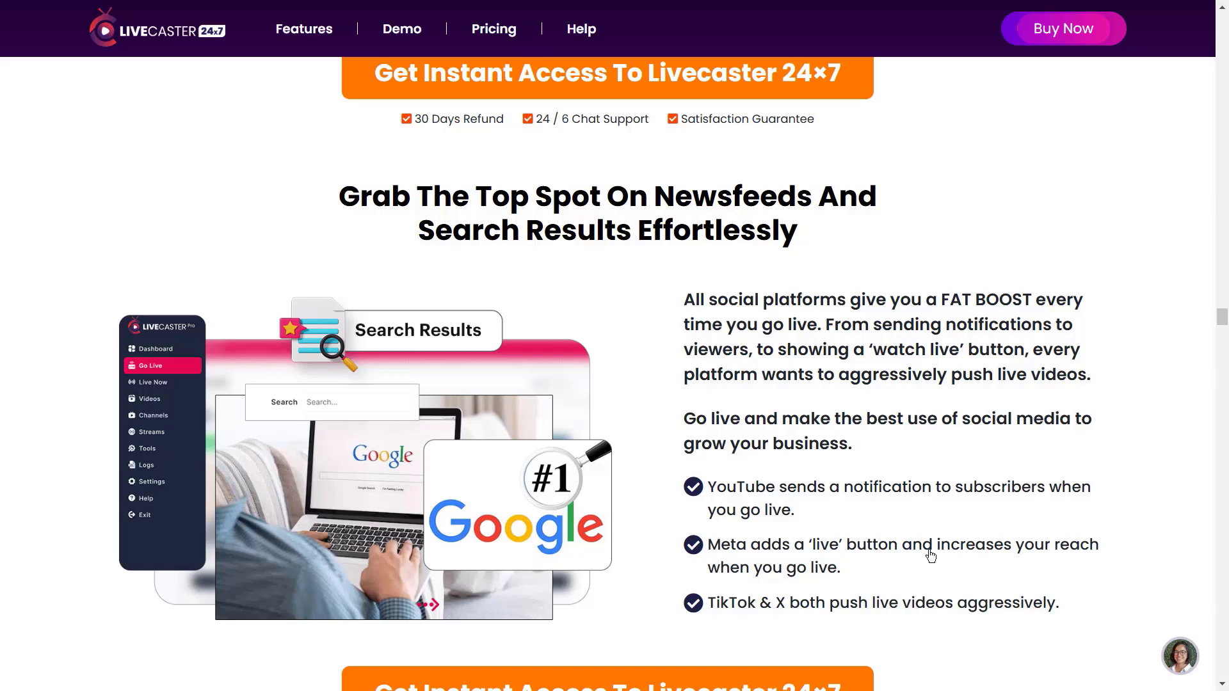
scroll(931, 556, "down", 8)
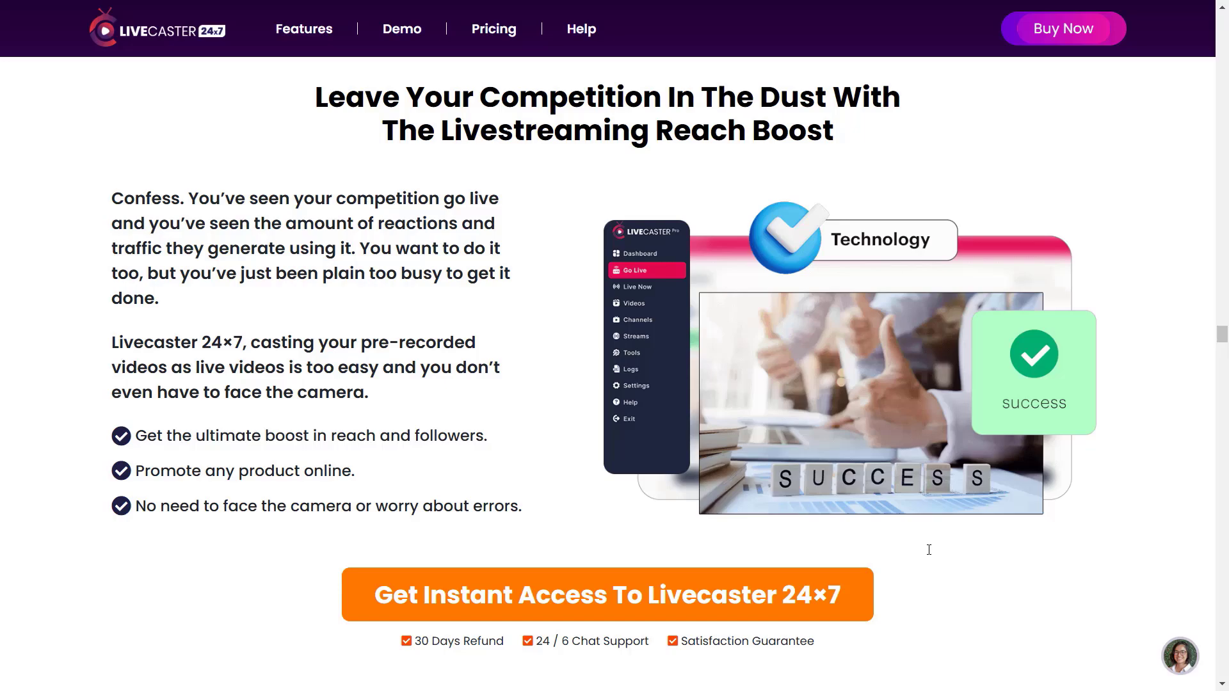
scroll(930, 553, "down", 7)
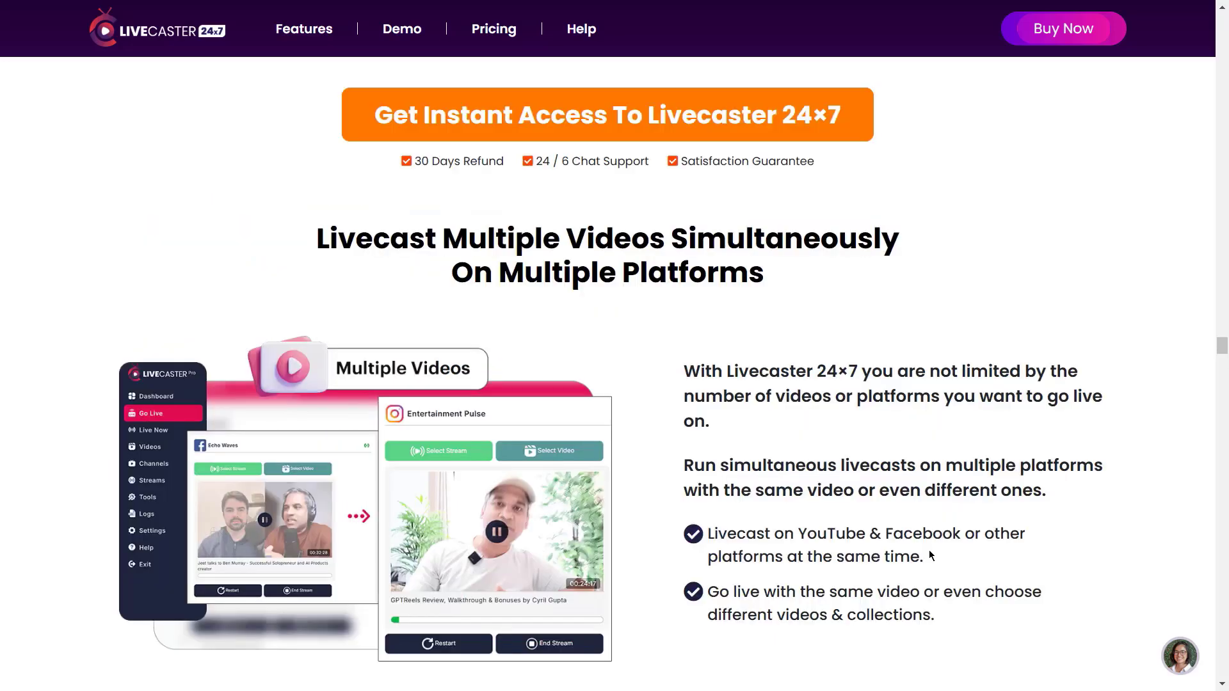
scroll(930, 555, "down", 7)
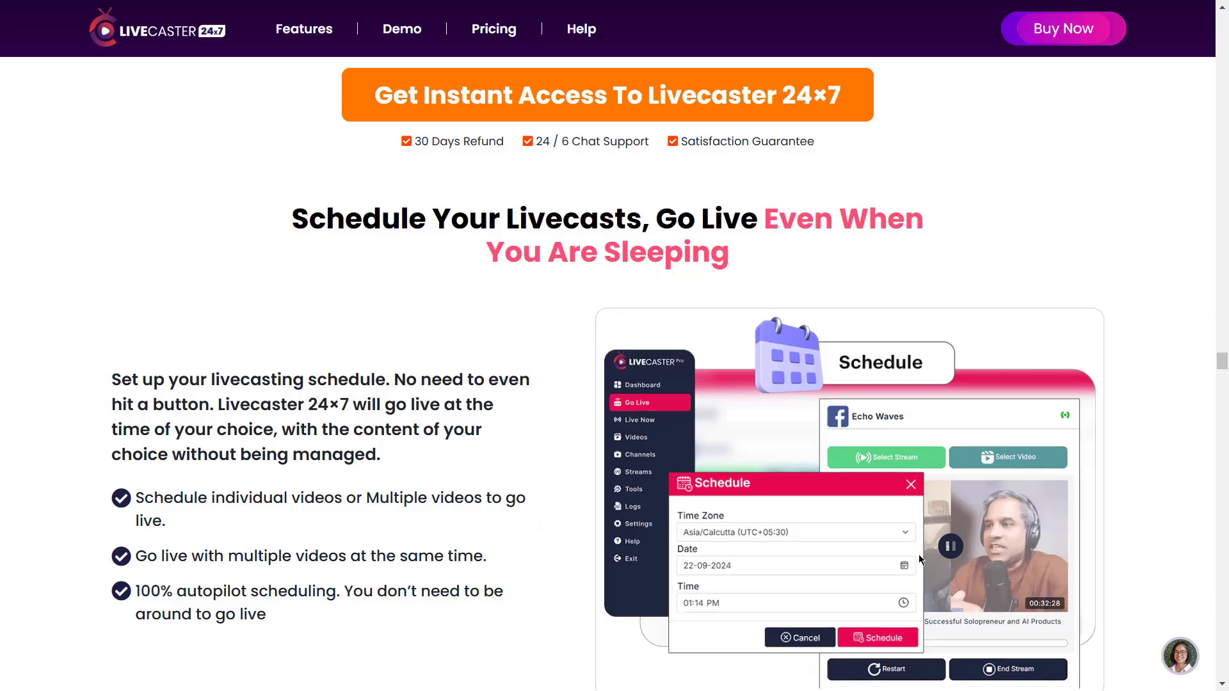
scroll(920, 559, "down", 1)
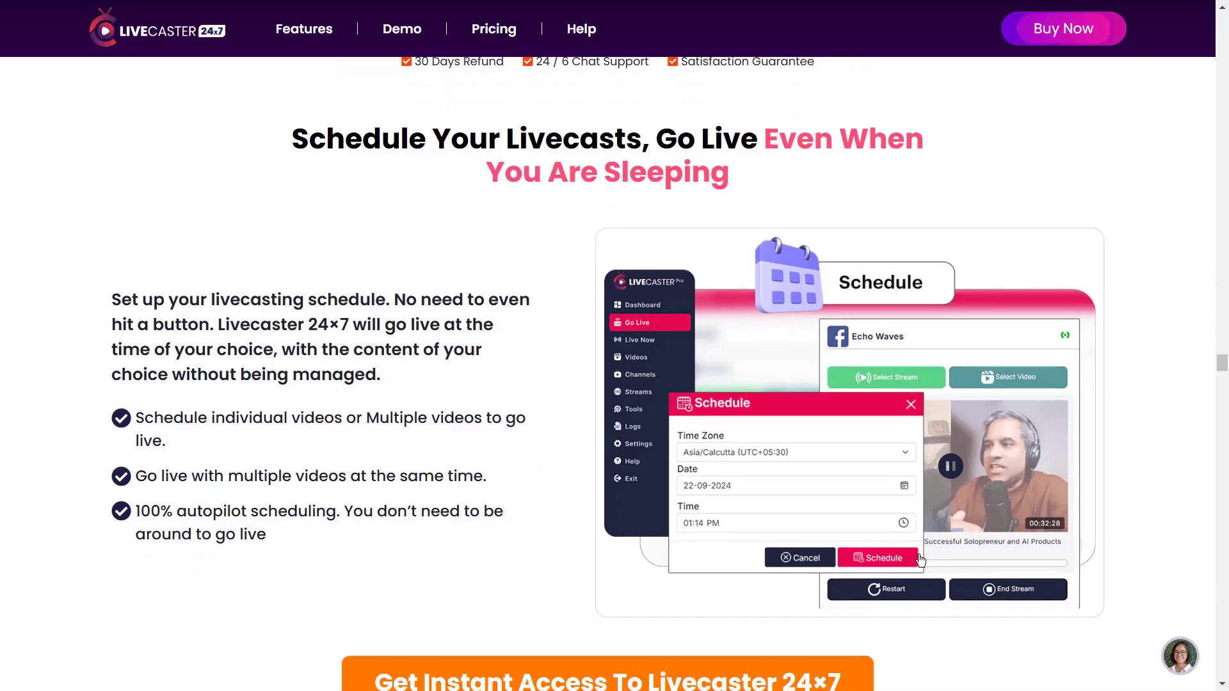
scroll(920, 559, "down", 8)
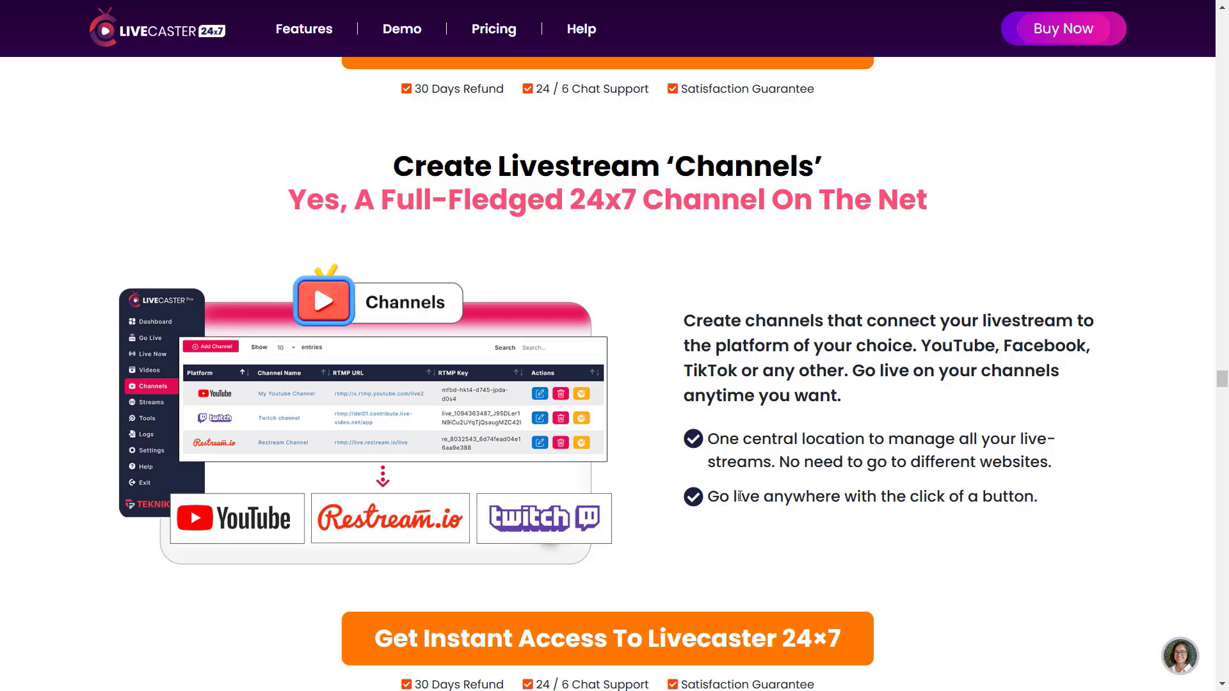
scroll(742, 500, "down", 8)
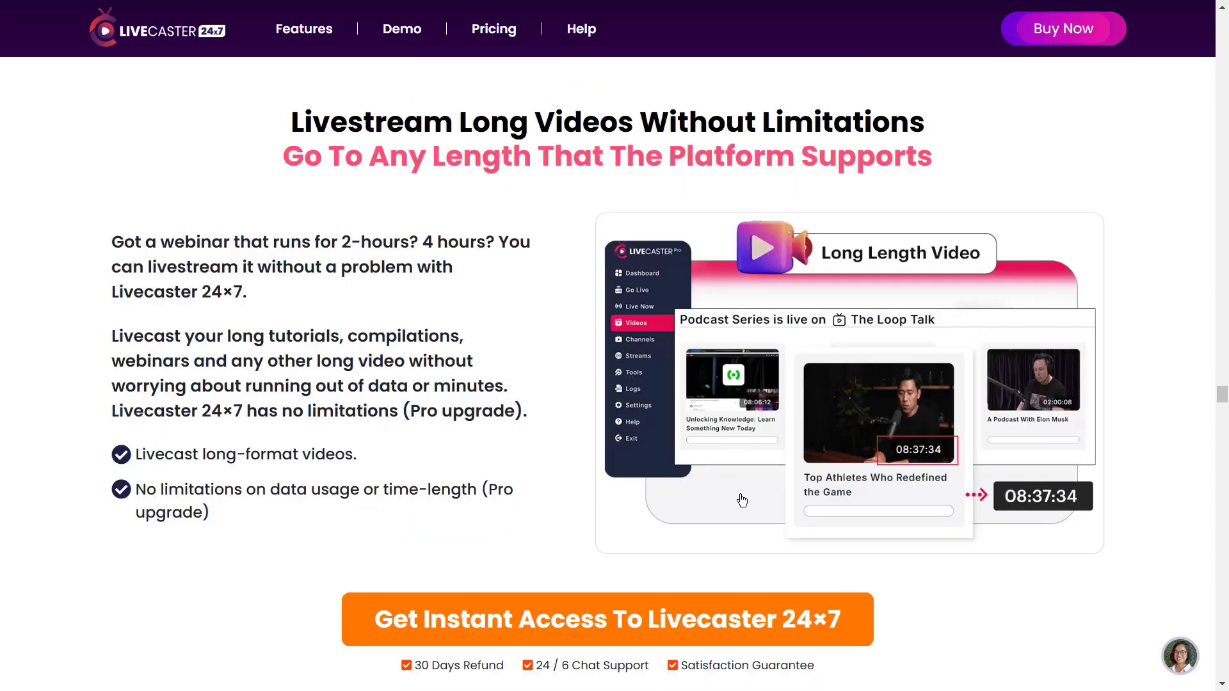
scroll(742, 500, "down", 8)
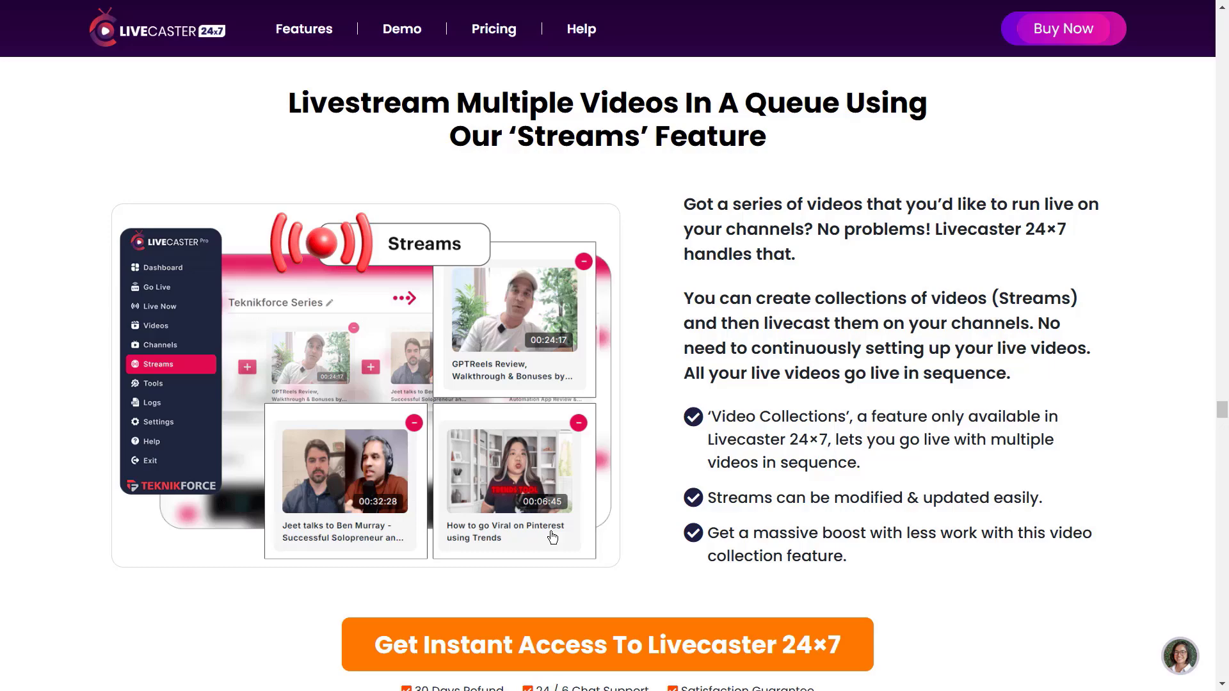
scroll(553, 536, "down", 10)
Reach 'The Most Powerful Live Streaming Application' section, then head back toward the top of livecaster.in
scroll(550, 529, "up", 2)
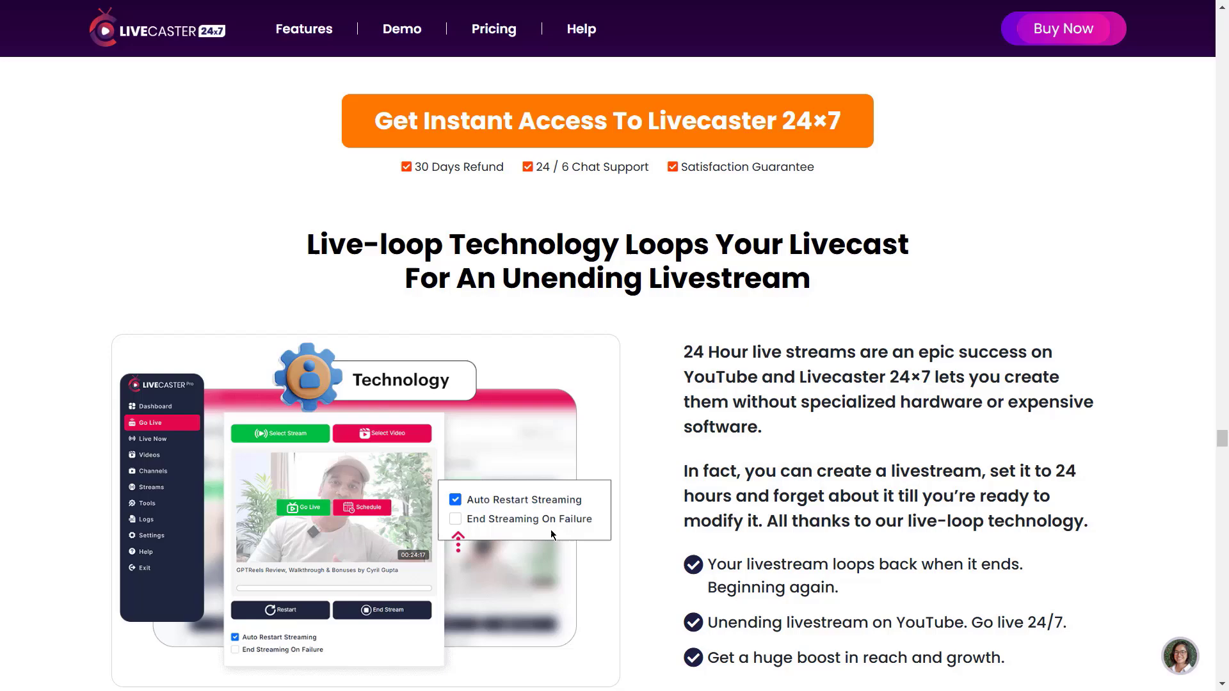
scroll(550, 528, "down", 10)
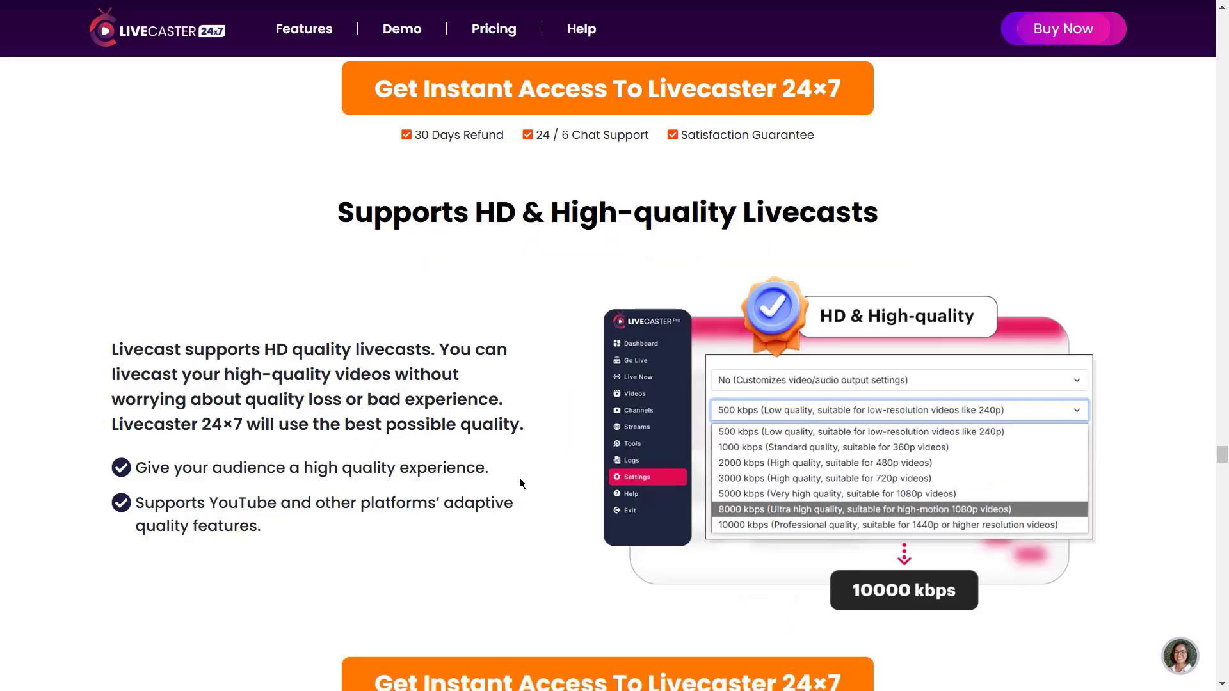
scroll(520, 480, "down", 8)
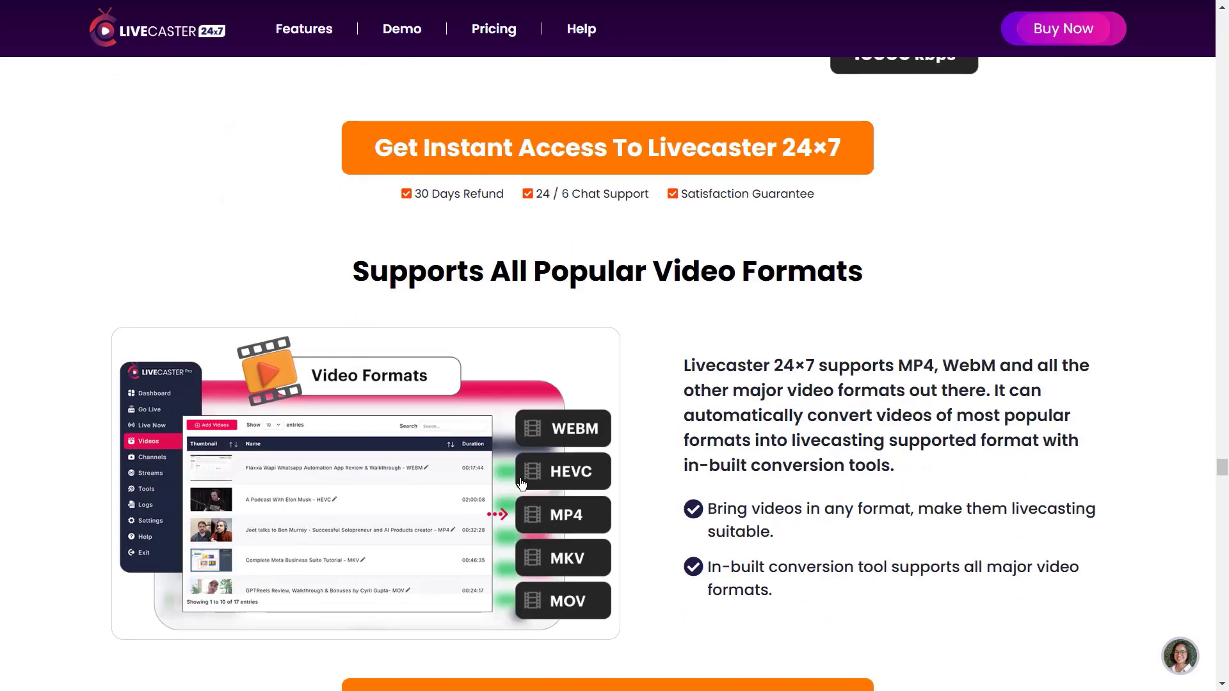
scroll(522, 483, "down", 10)
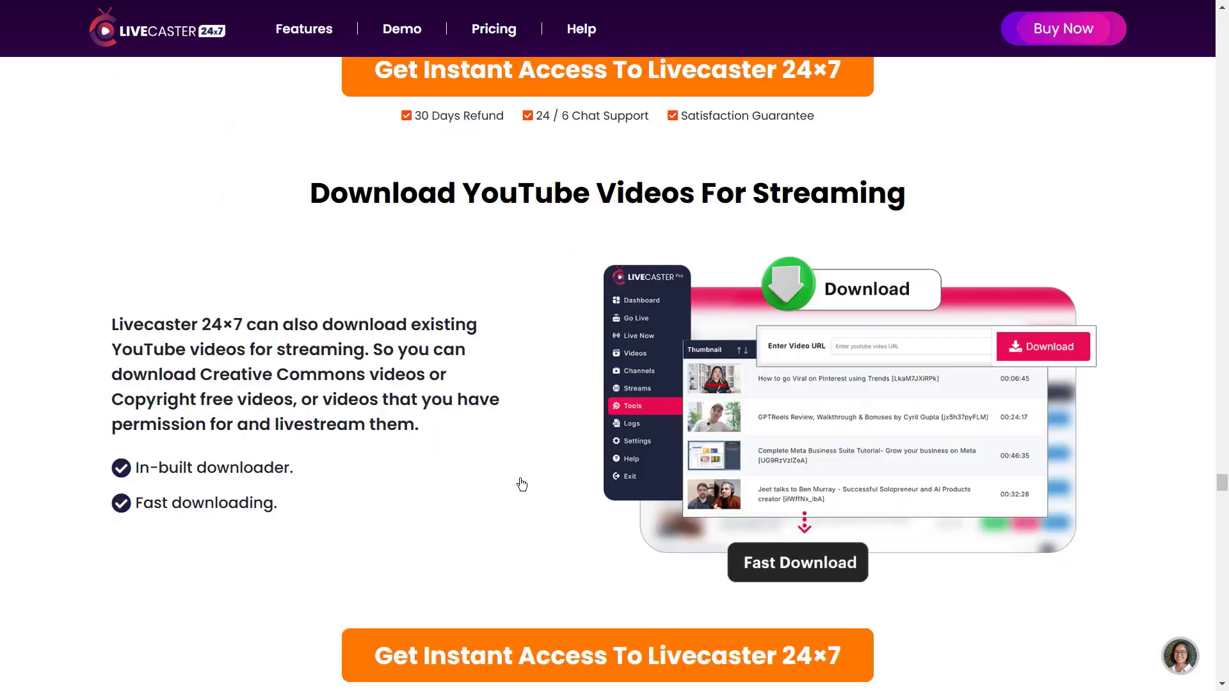
scroll(521, 485, "down", 10)
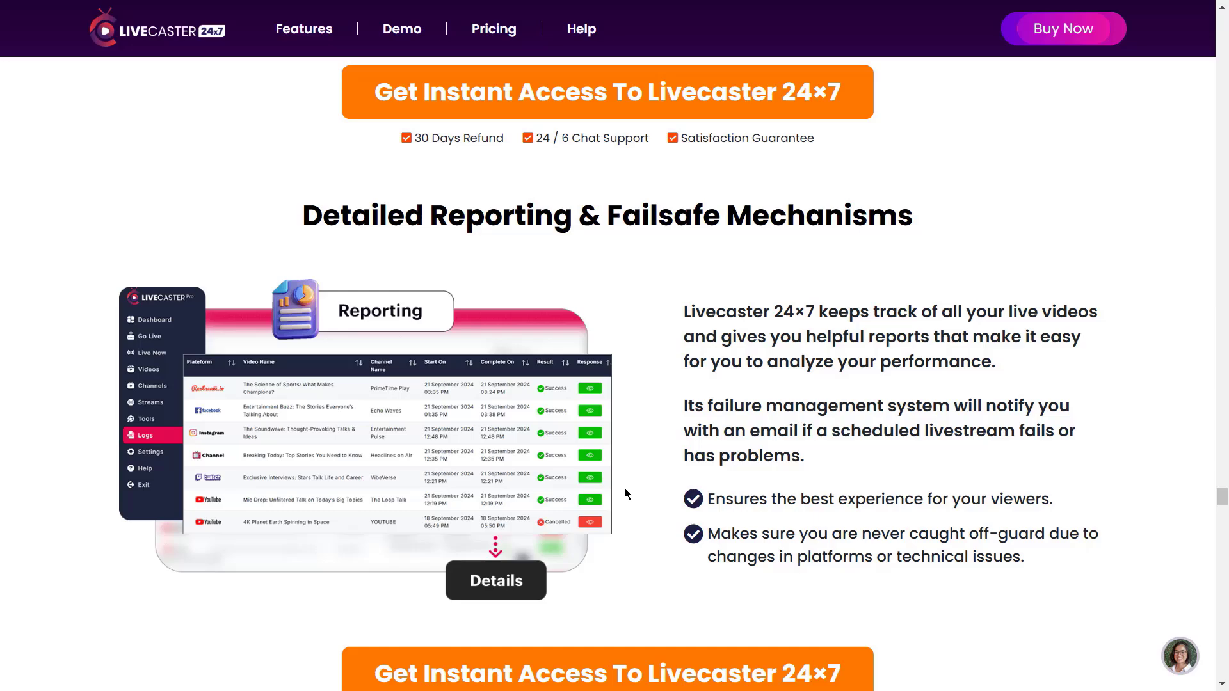
scroll(625, 494, "down", 10)
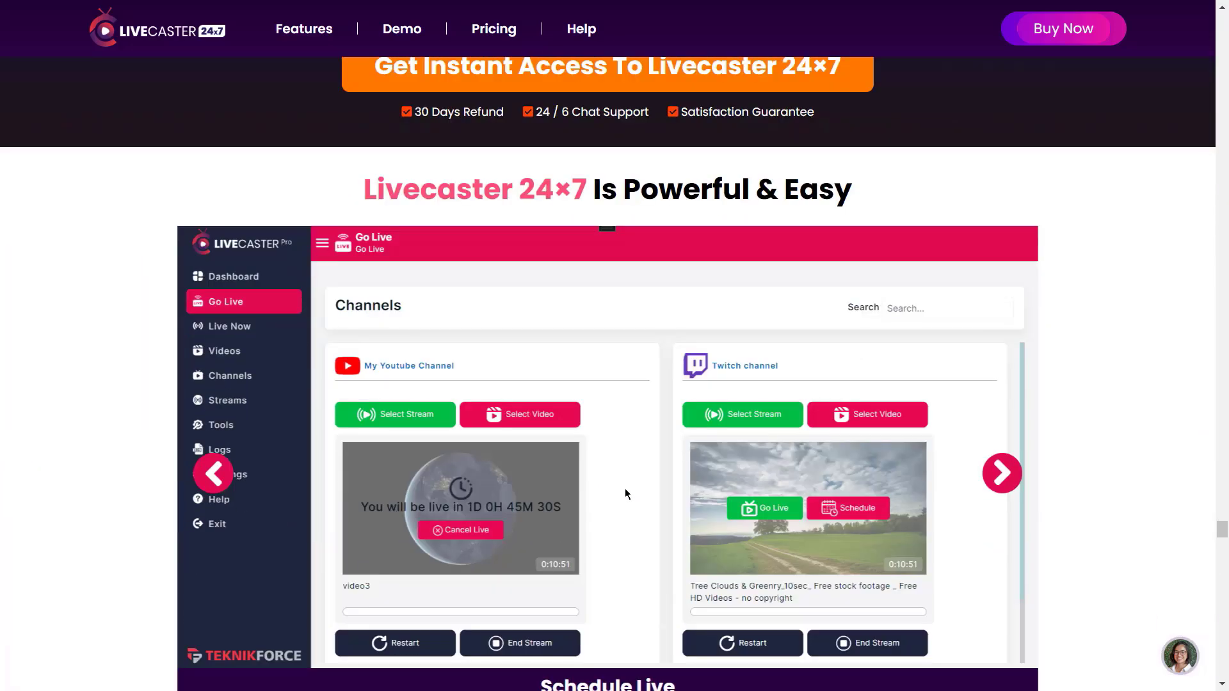
scroll(625, 491, "down", 10)
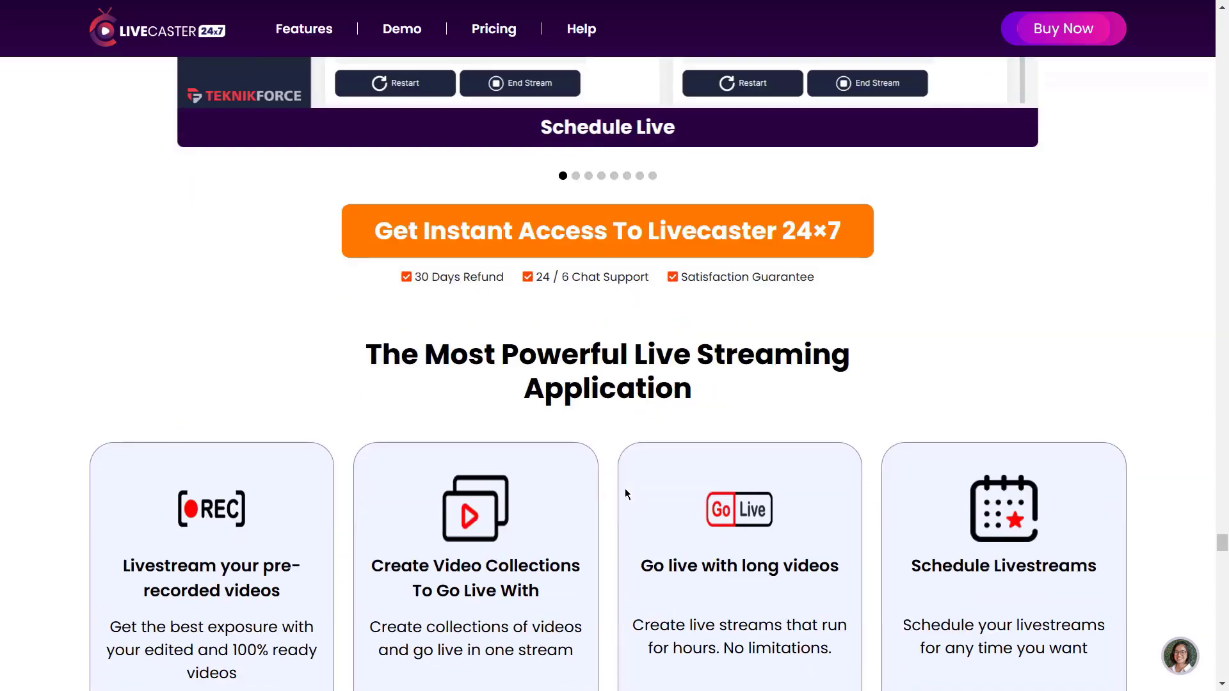
scroll(625, 489, "up", 10)
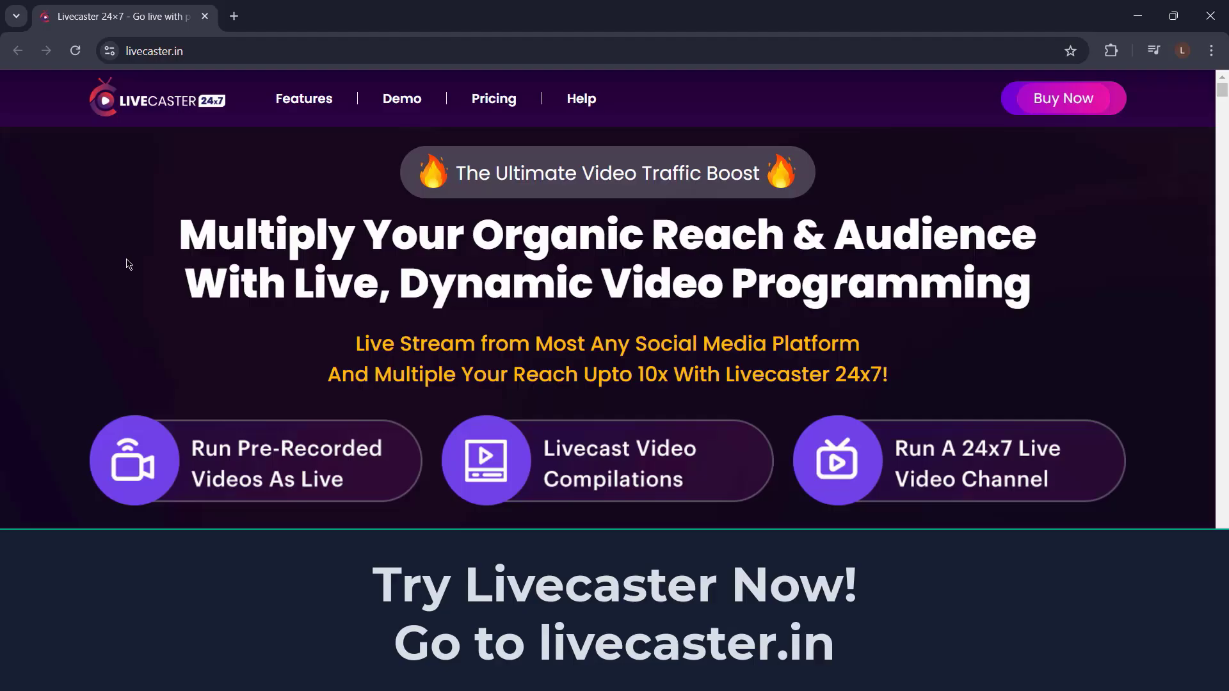